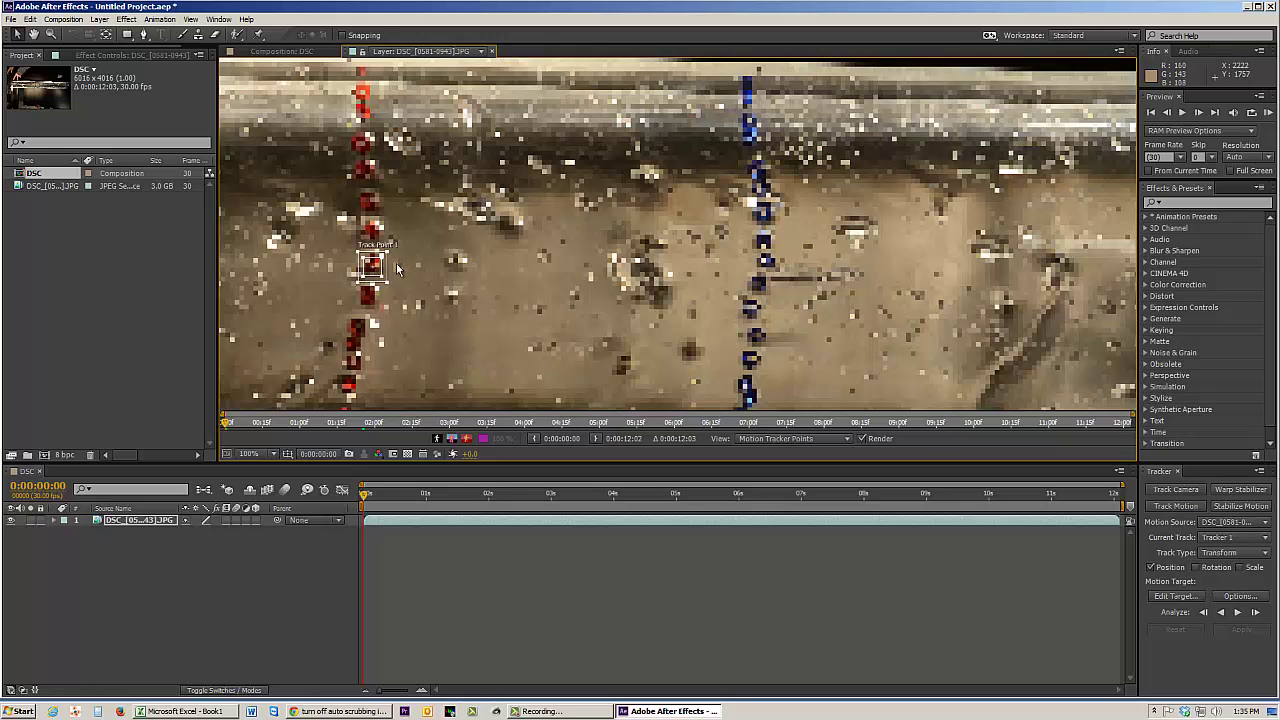
Analyze the footage forward from the first frame with Track Point 1 on the red bead.
key("comma")
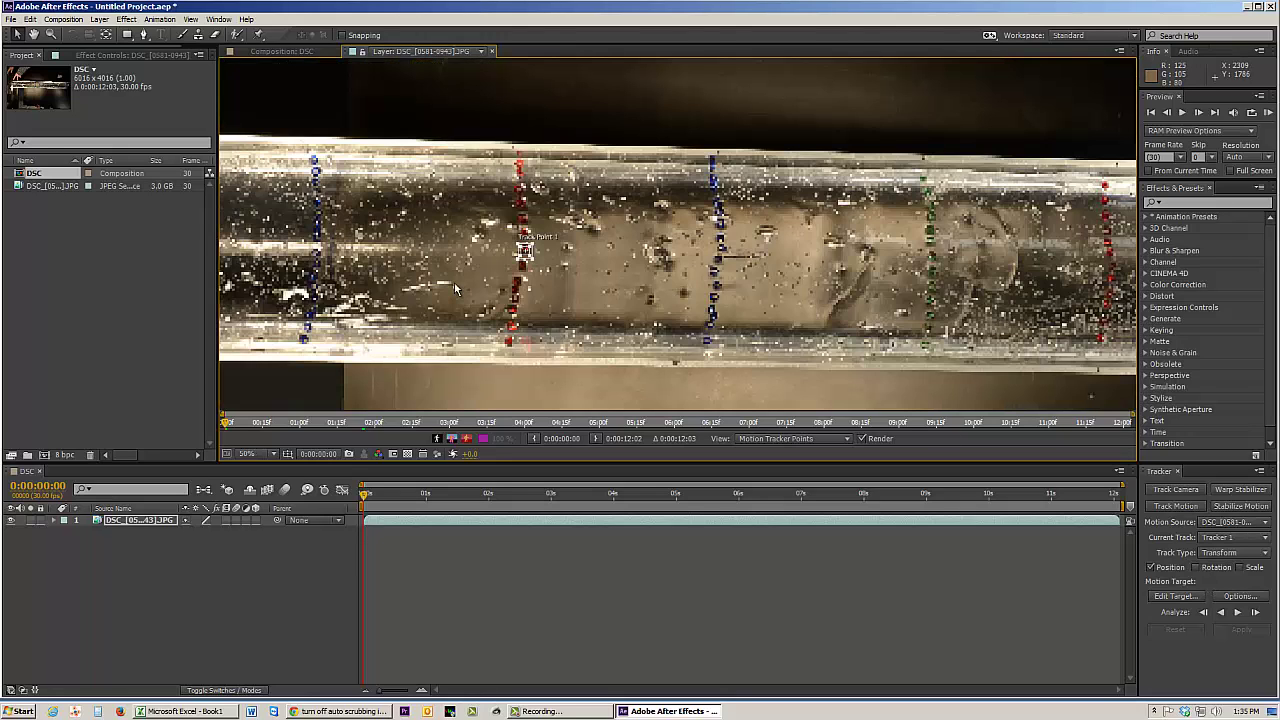
scroll(470, 266, "down", 1)
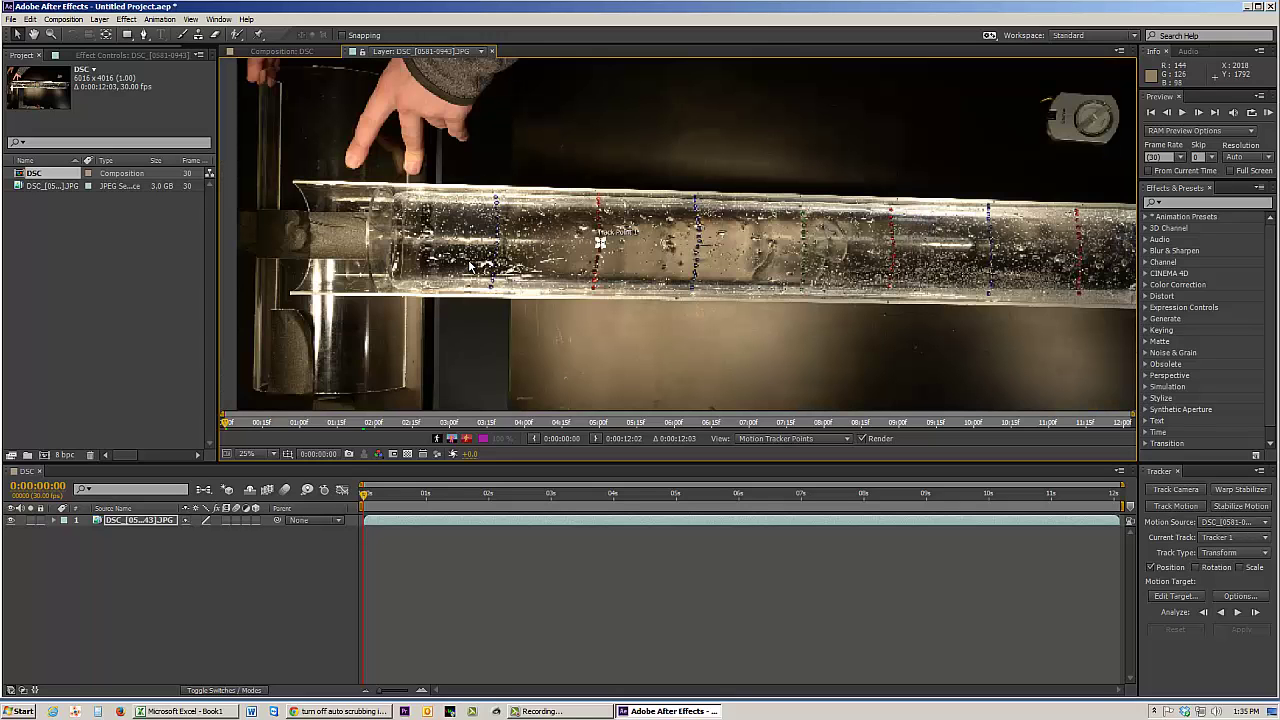
scroll(568, 259, "up", 1)
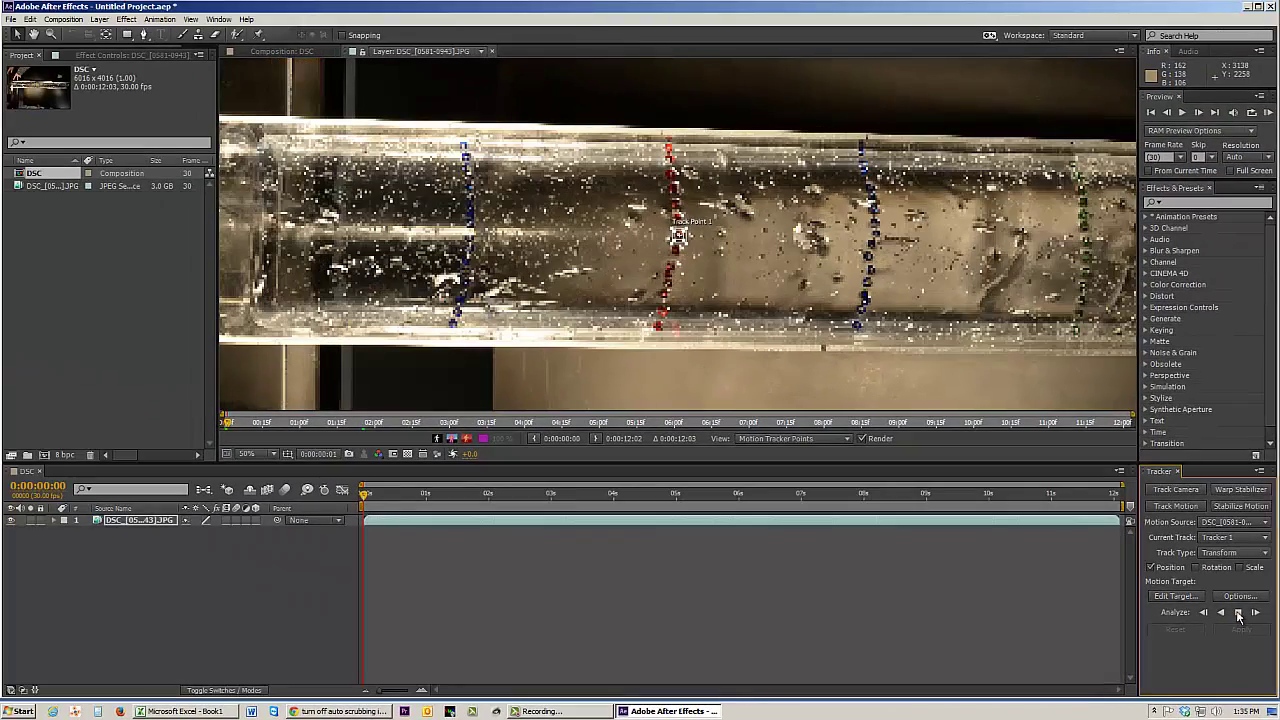
left_click(1238, 612)
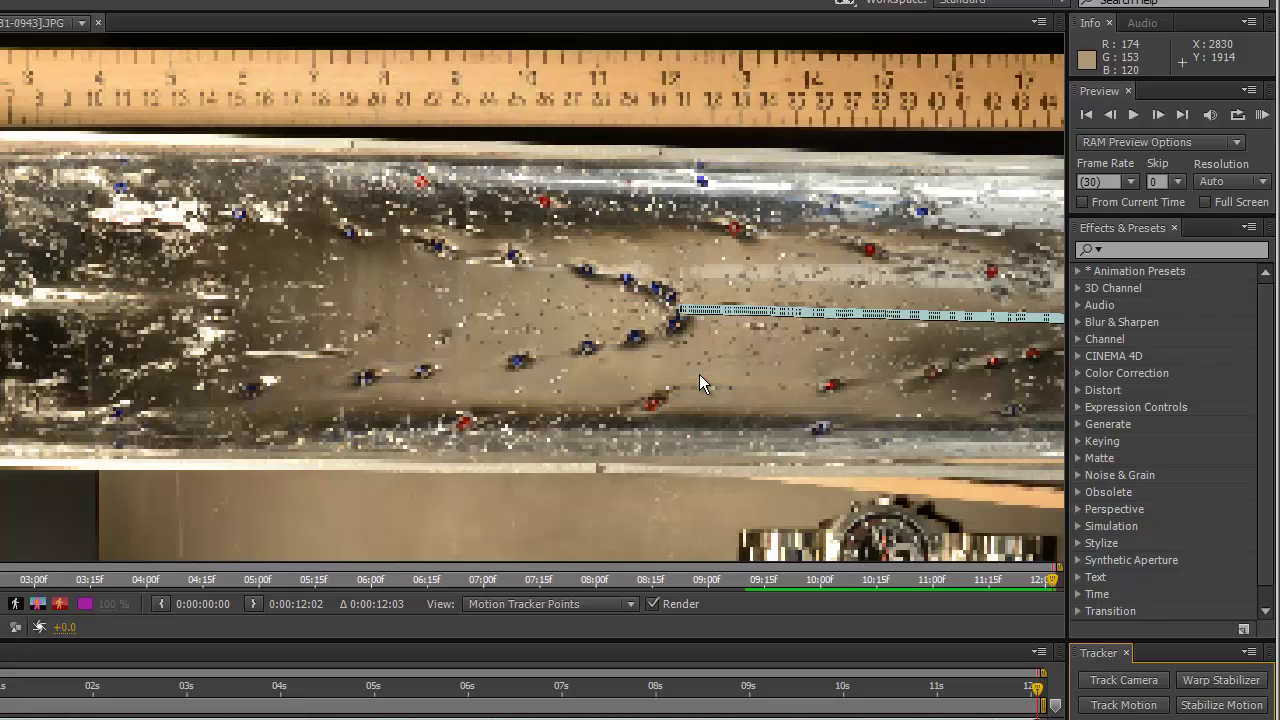
Review how Track Point 1 follows the red bead, returning to the first frame and scrubbing through the opening seconds.
scroll(699, 374, "down", 3)
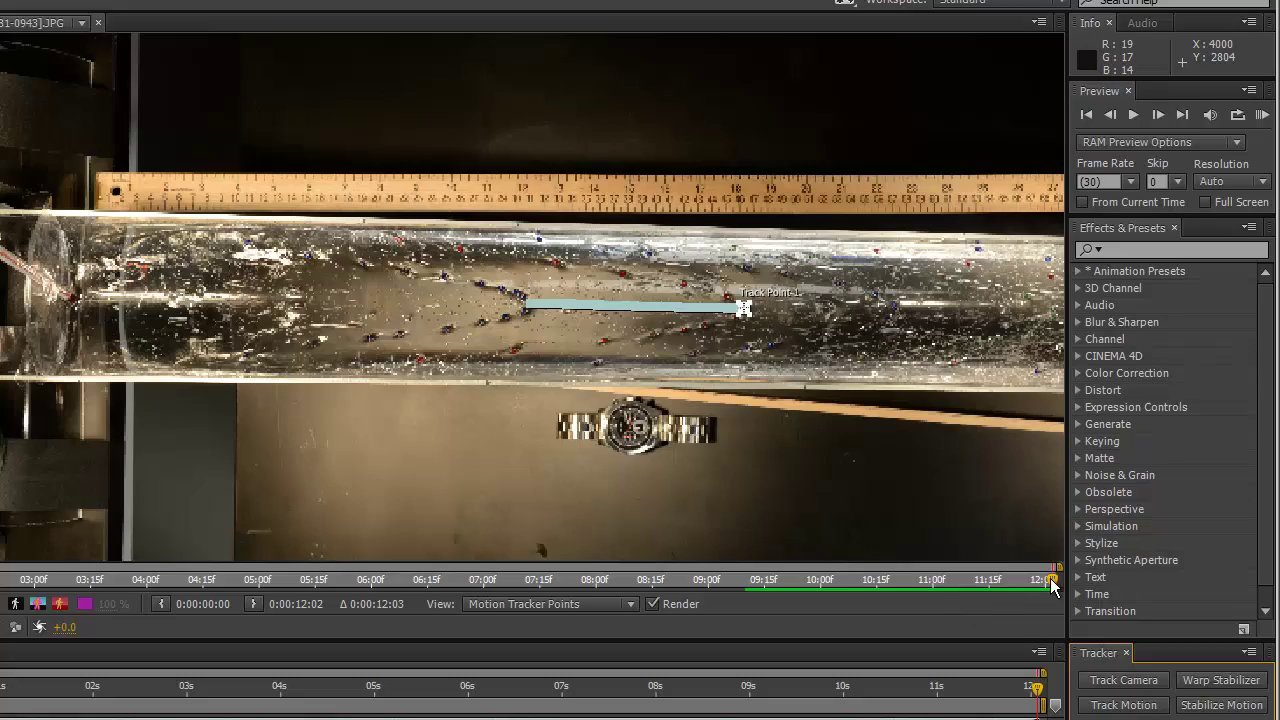
left_click_drag(1052, 587, 0, 586)
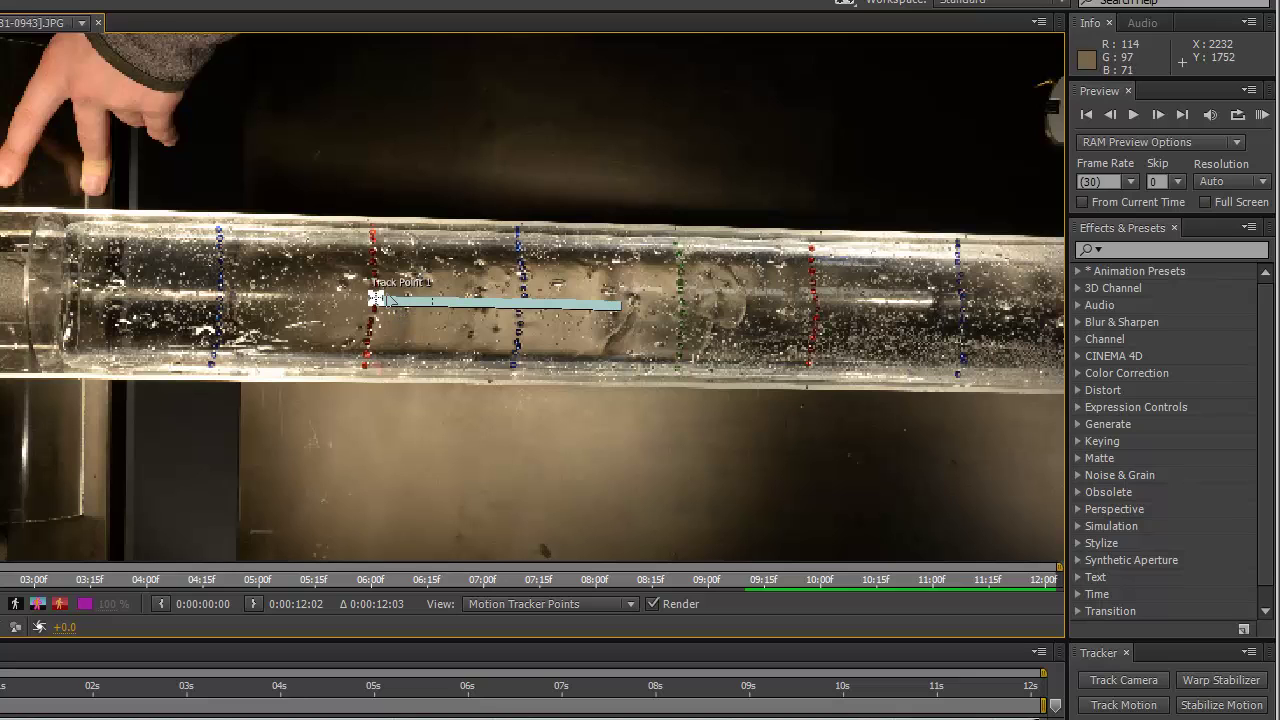
scroll(376, 298, "up", 4)
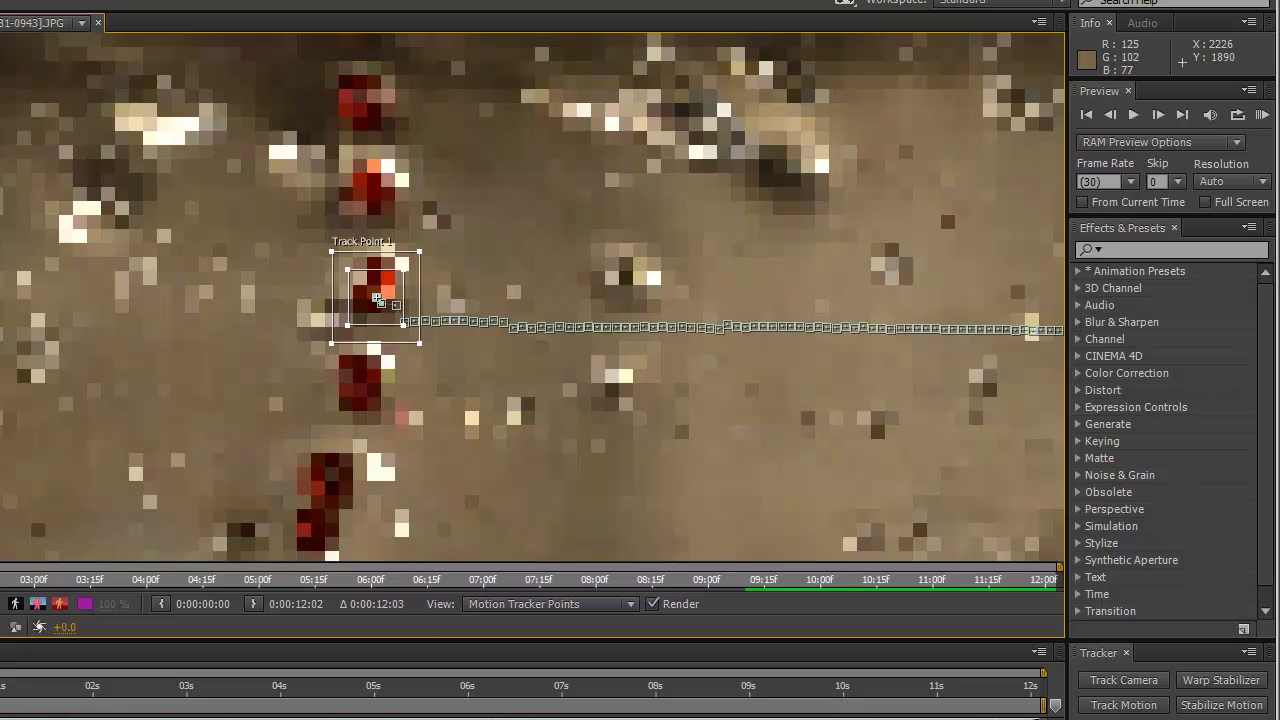
left_click_drag(0, 682, 21, 685)
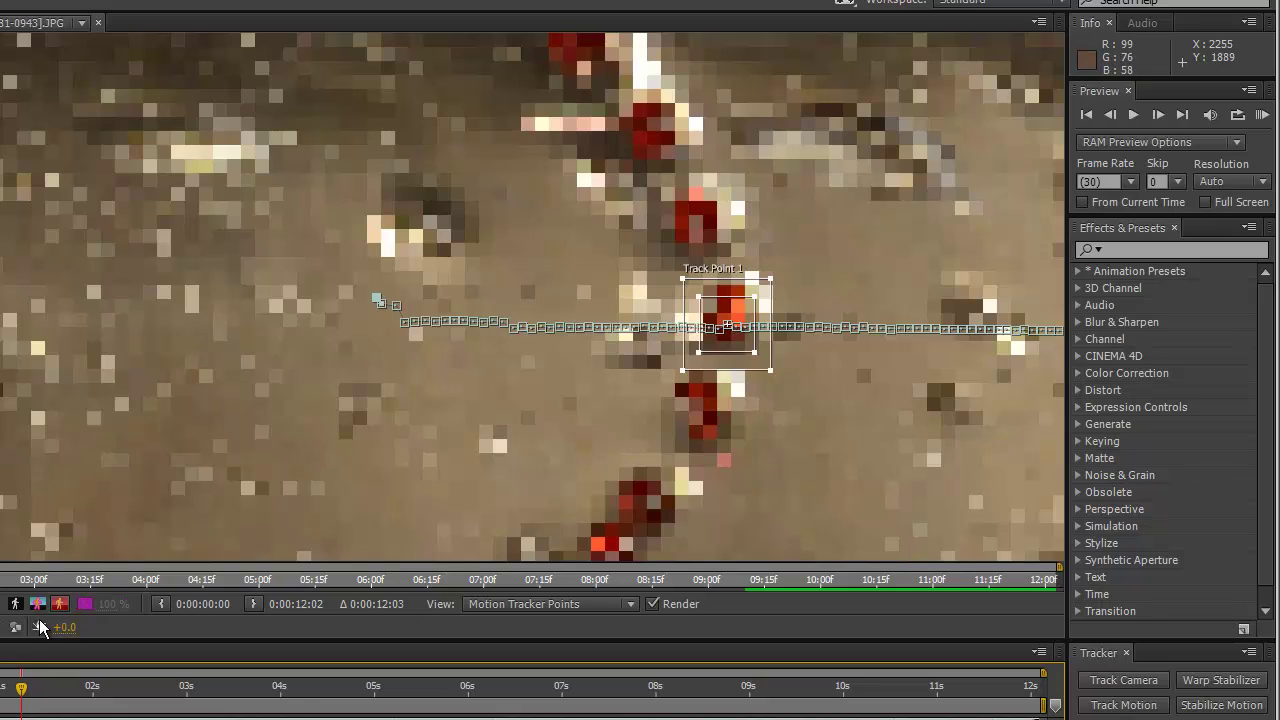
left_click_drag(21, 690, 69, 695)
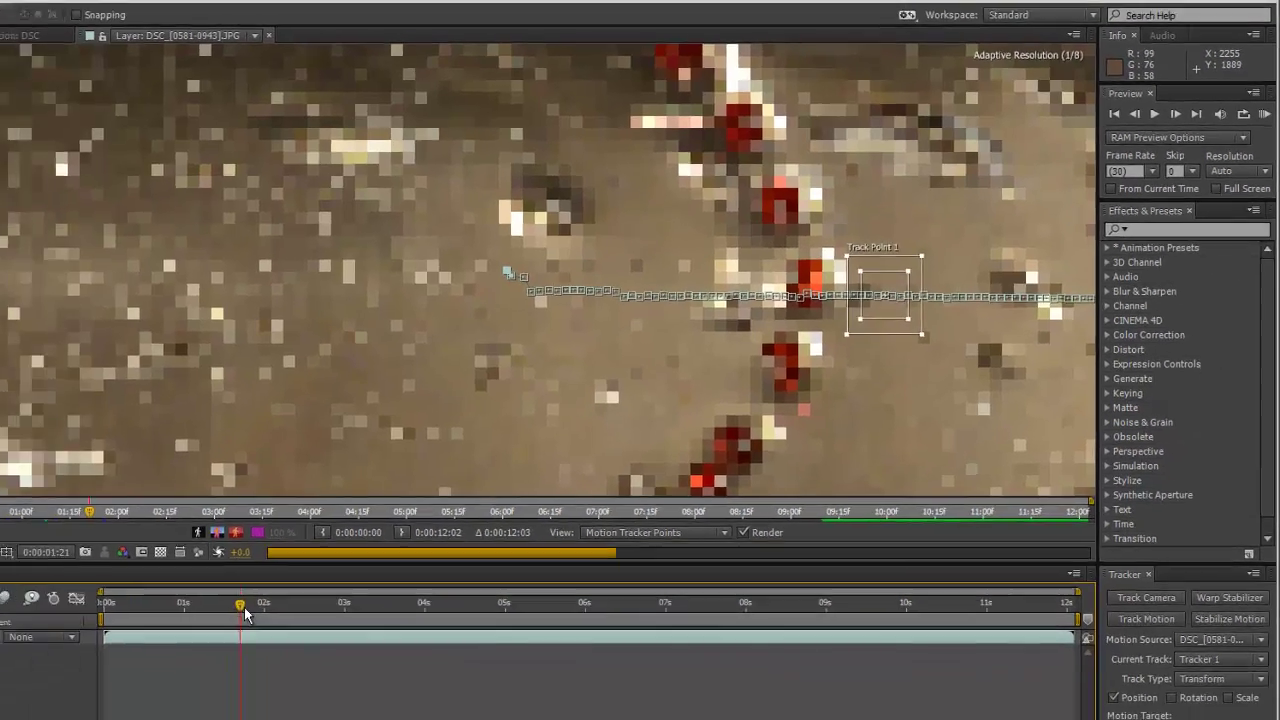
left_click_drag(245, 609, 196, 609)
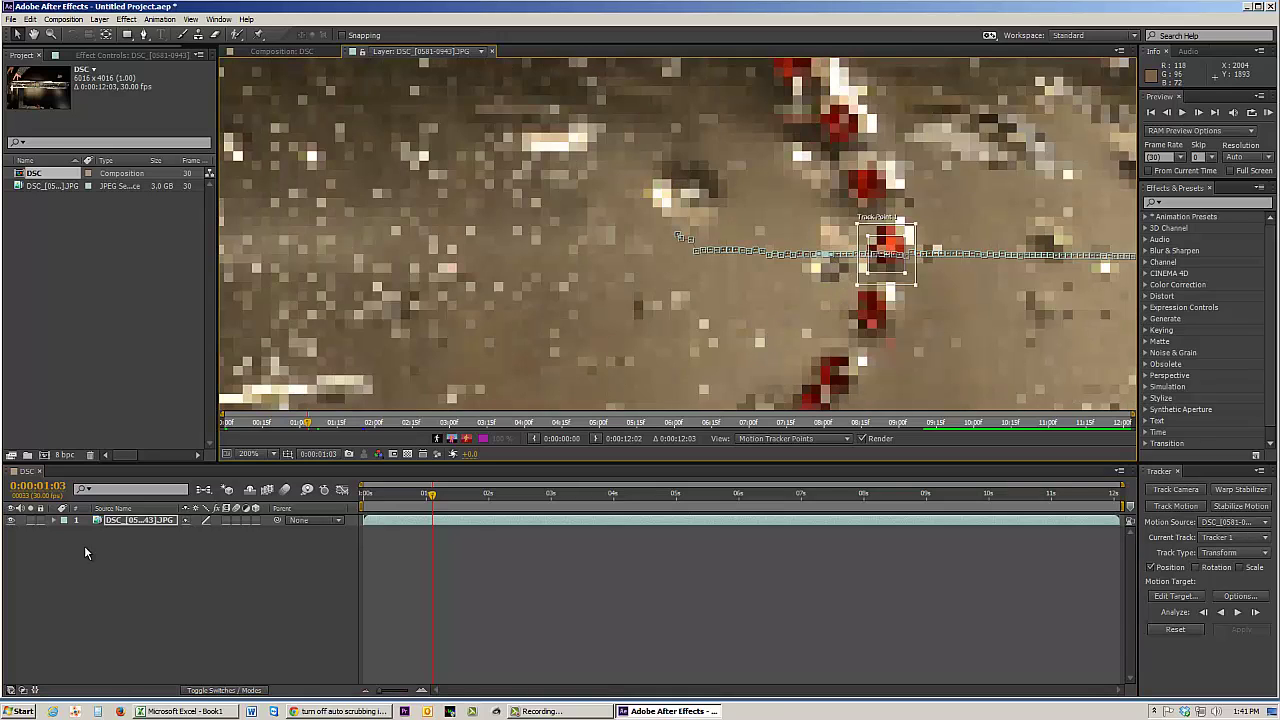
Reveal the Track Point 1 properties under Tracker 1 of the footage layer in the timeline.
left_click(54, 520)
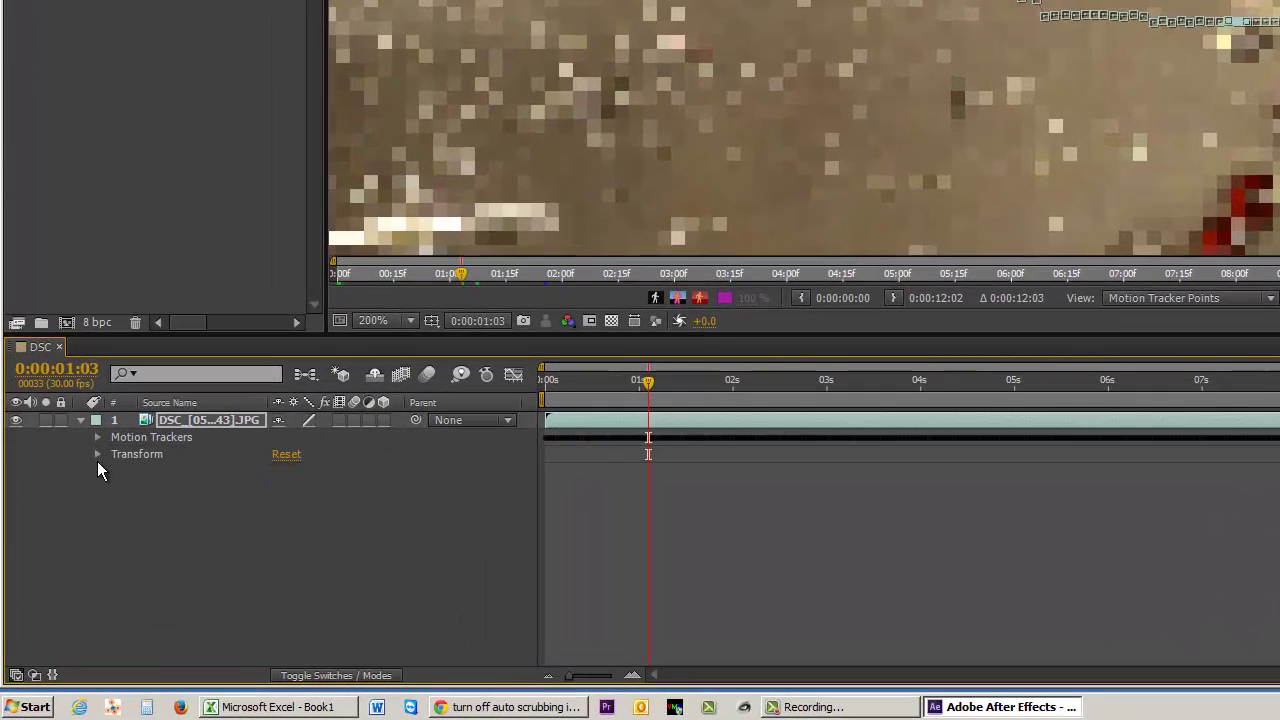
left_click(97, 438)
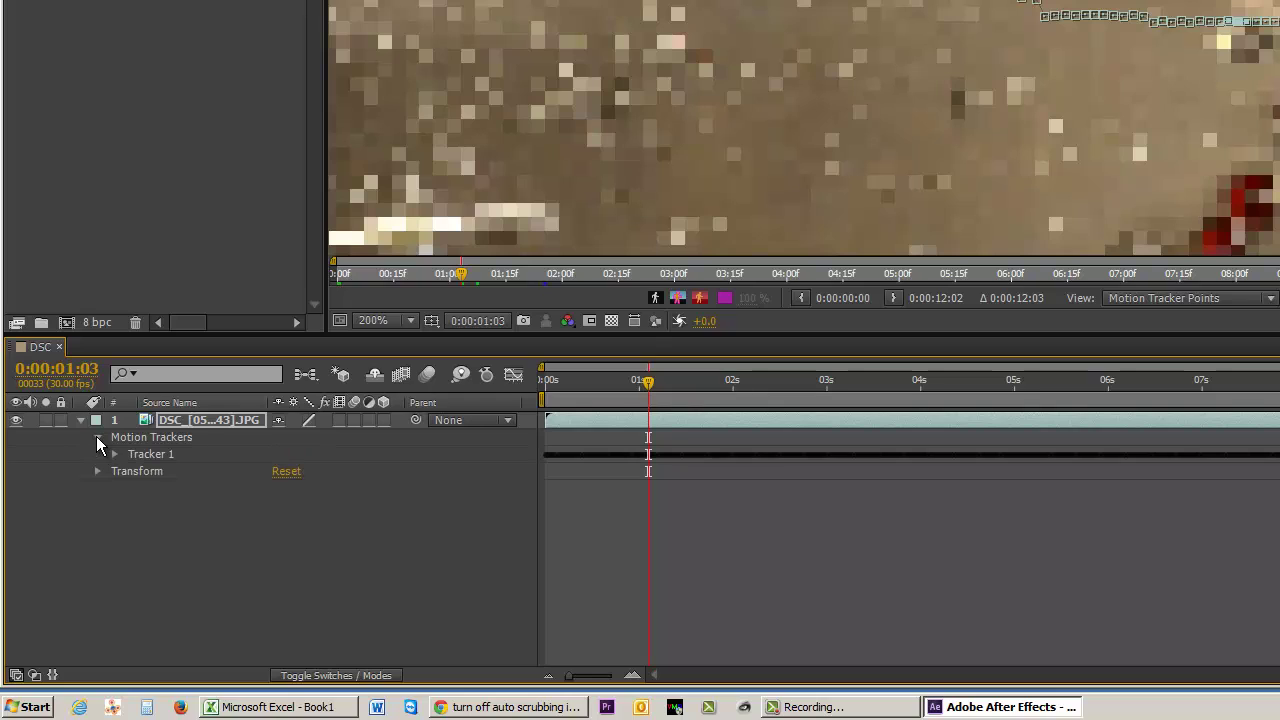
left_click(116, 454)
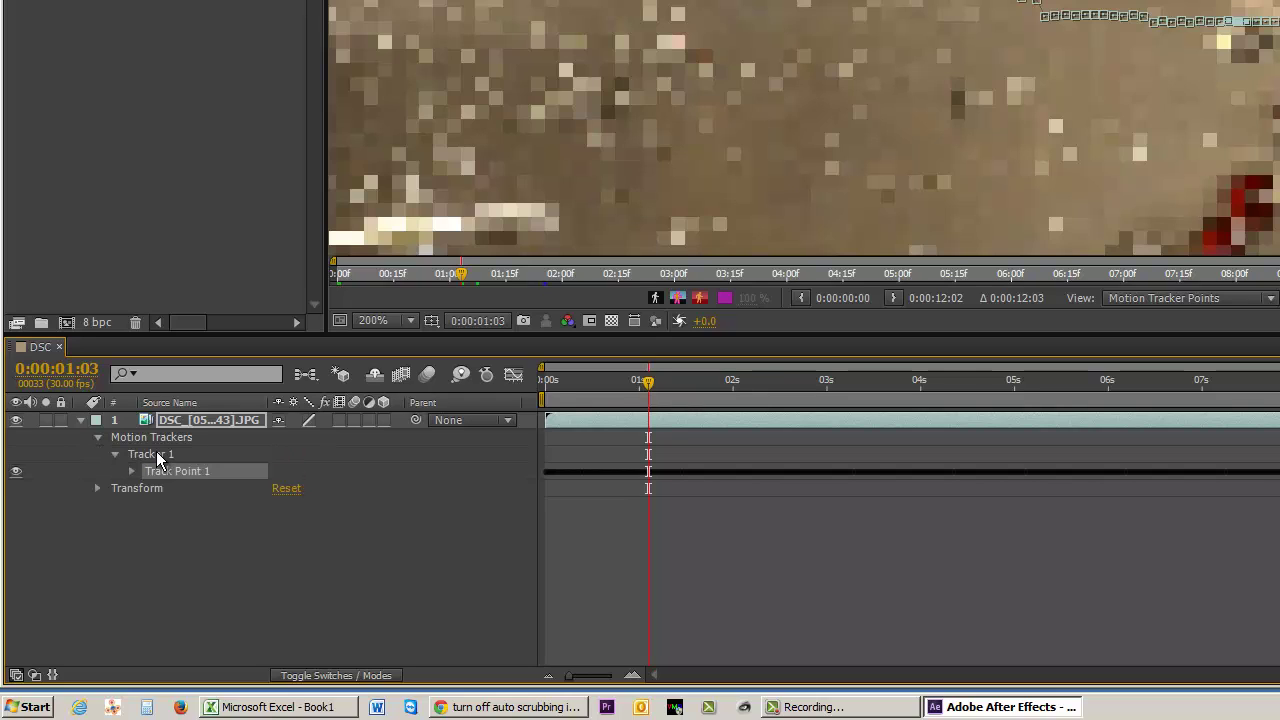
left_click(157, 456)
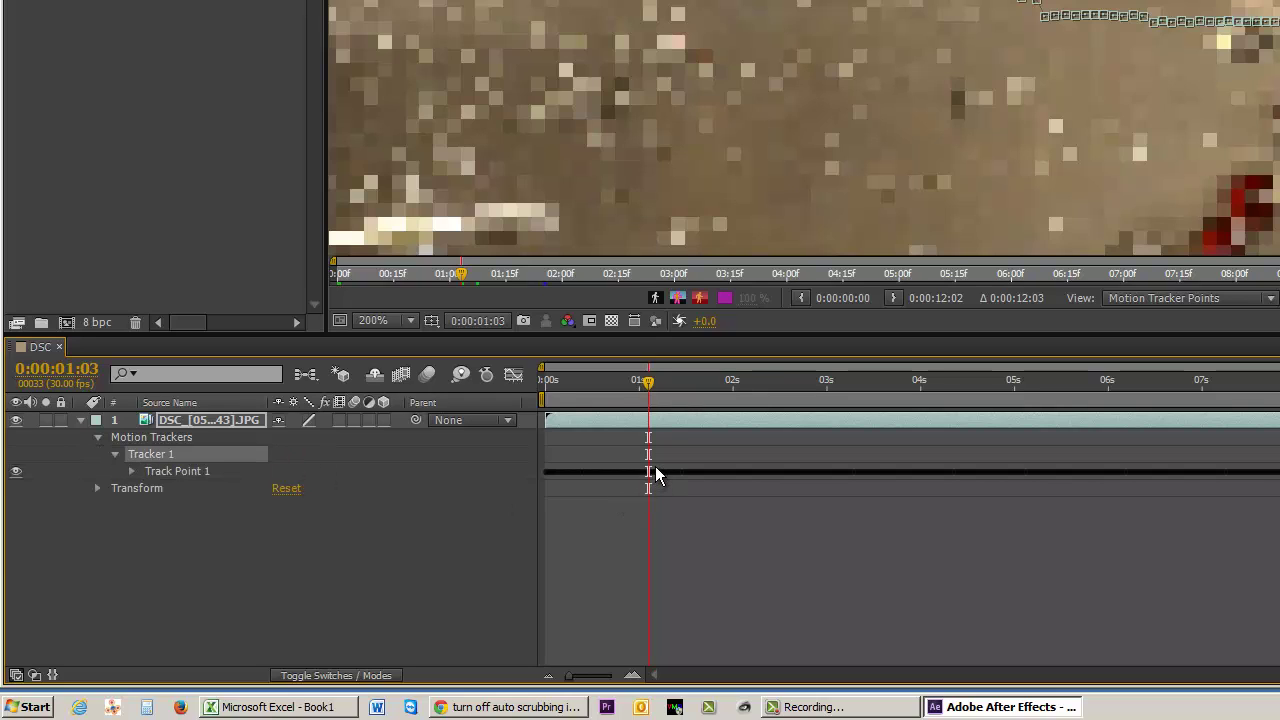
left_click(131, 471)
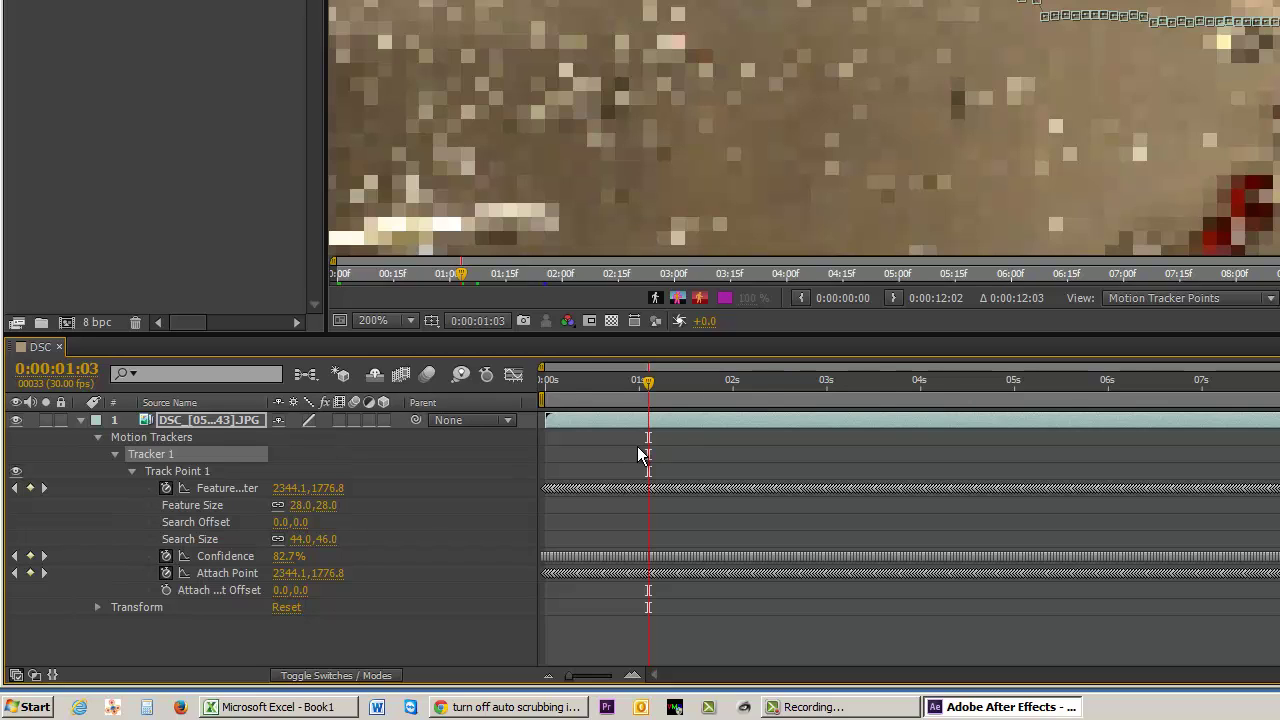
Examine the individual Feature Center keyframes of Track Point 1 at single-frame scale, moving back to frame 11.
key("equal")
key("equal")
key("equal")
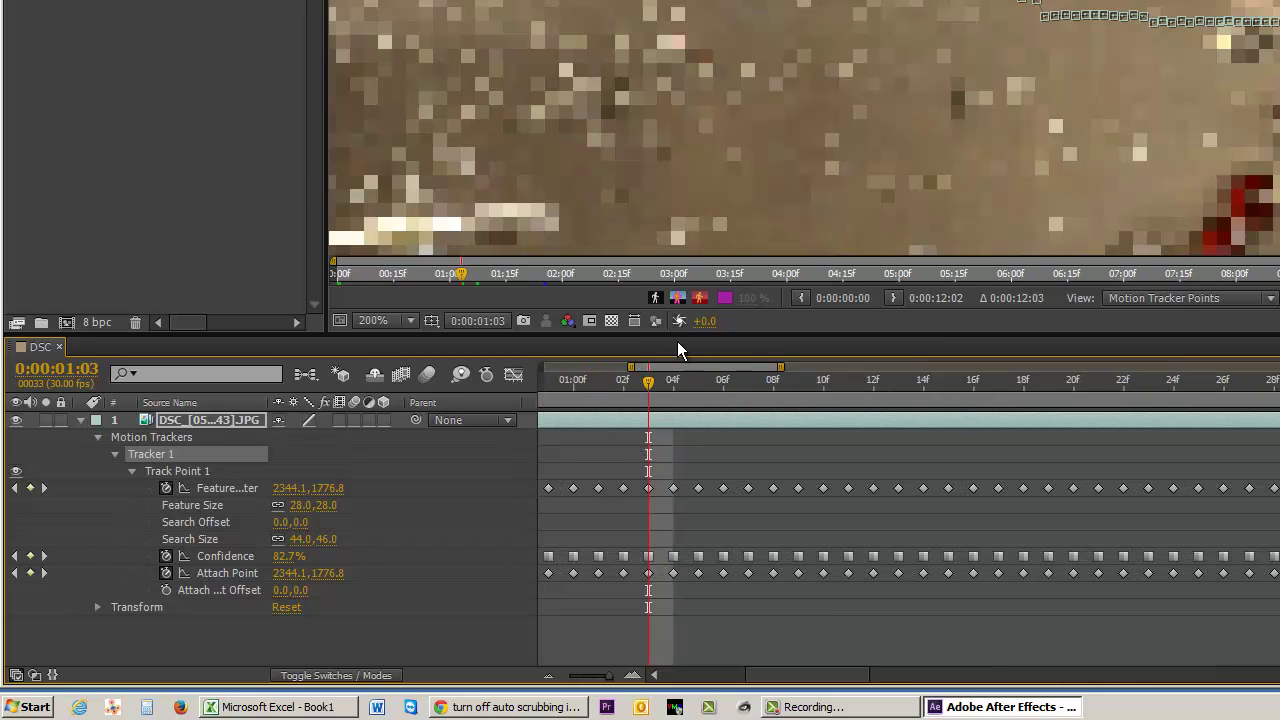
left_click_drag(651, 379, 732, 395)
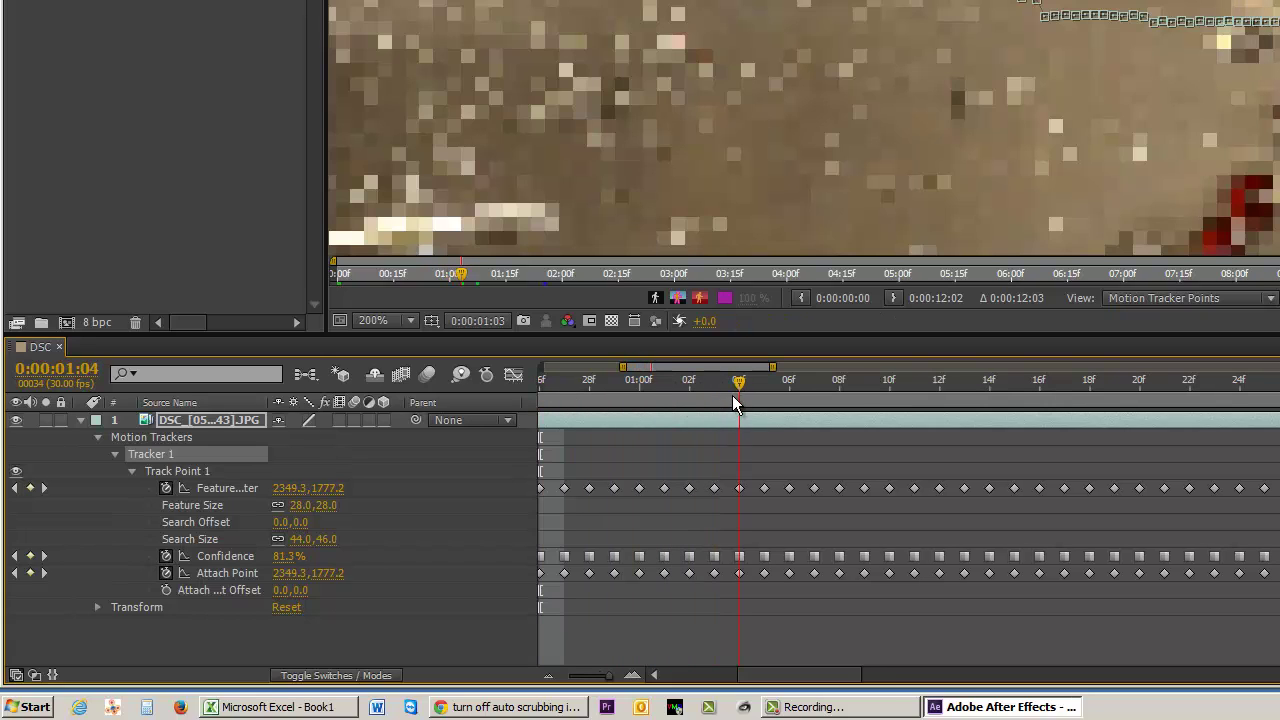
left_click(714, 488)
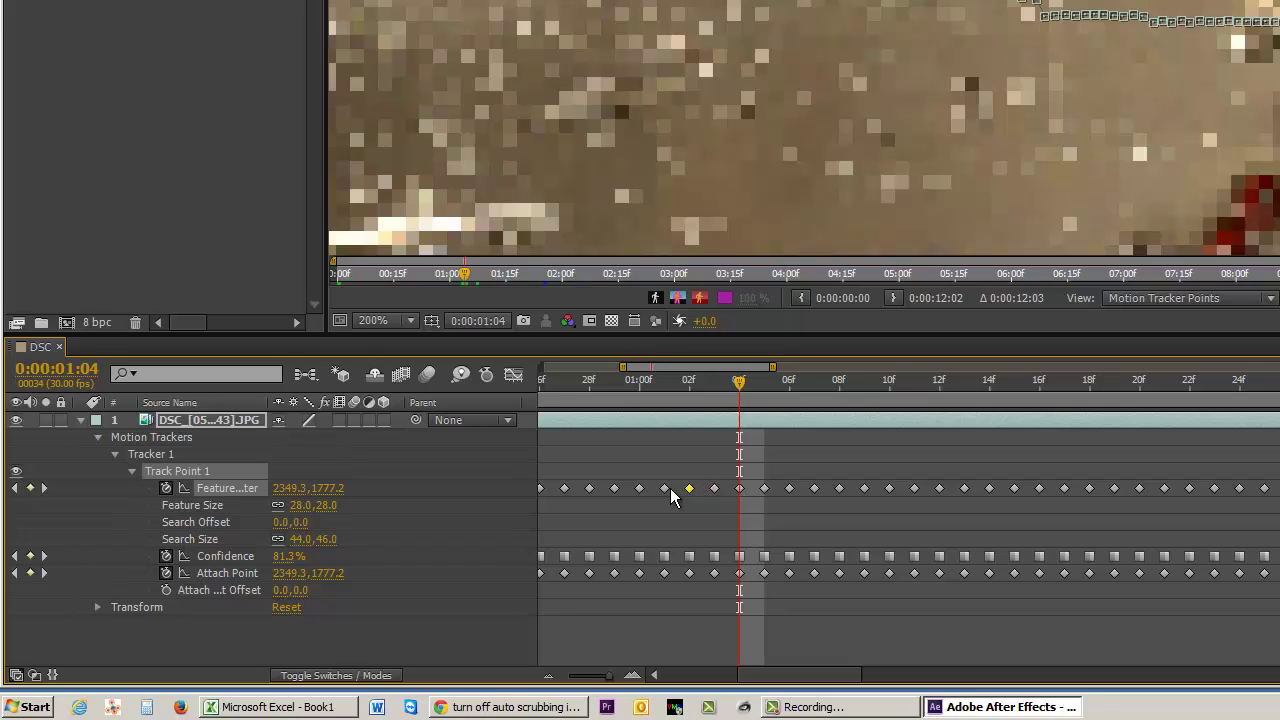
left_click(665, 488)
left_click_drag(739, 381, 564, 395)
left_click_drag(485, 409, 448, 410)
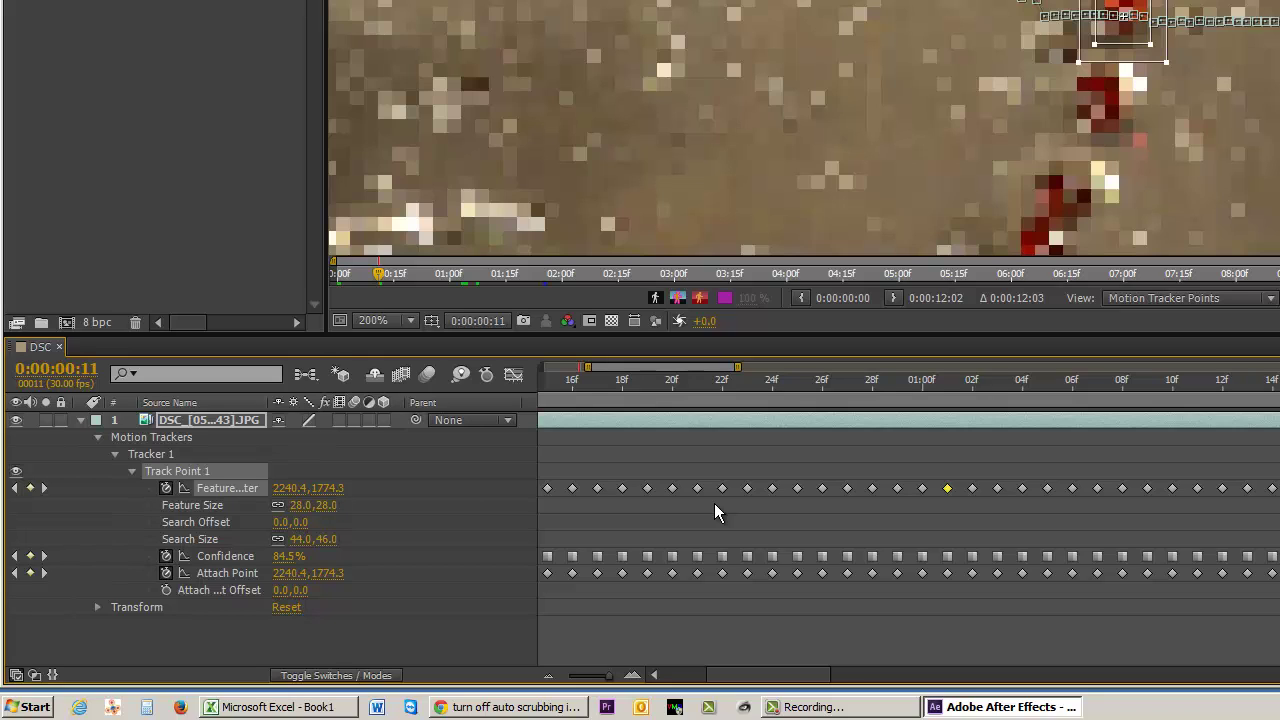
key("minus")
key("minus")
key("minus")
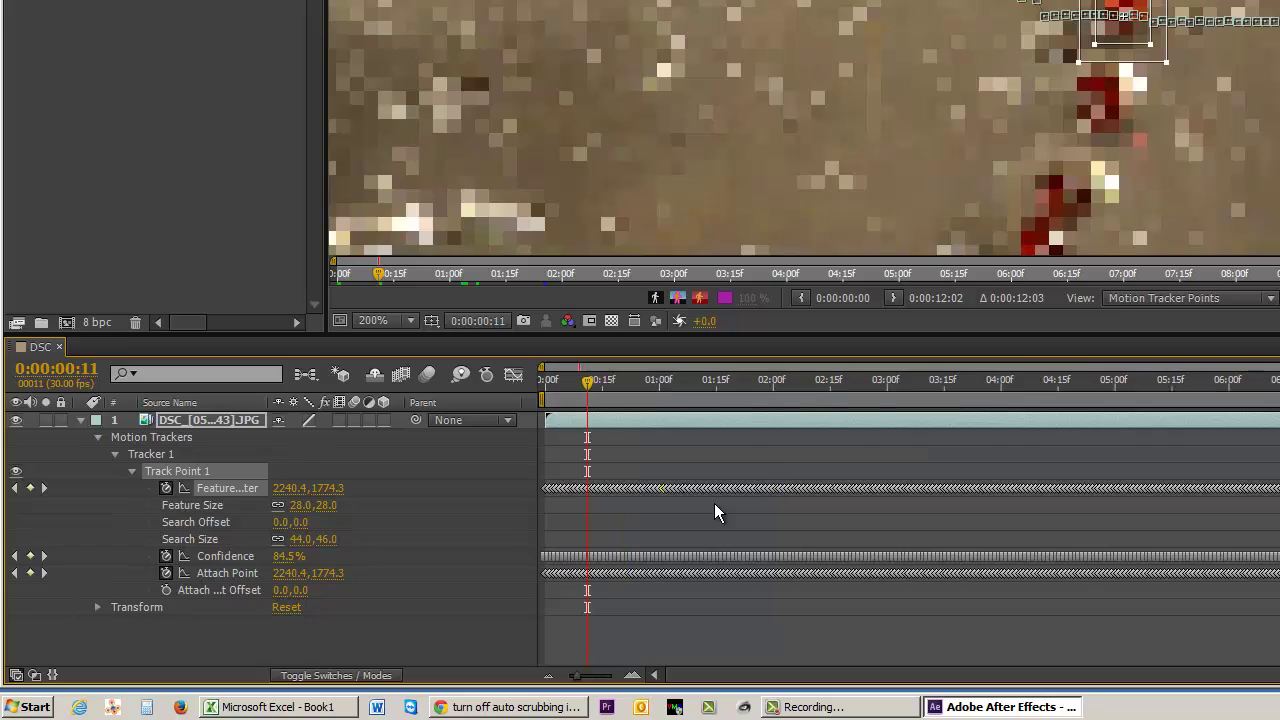
key("minus")
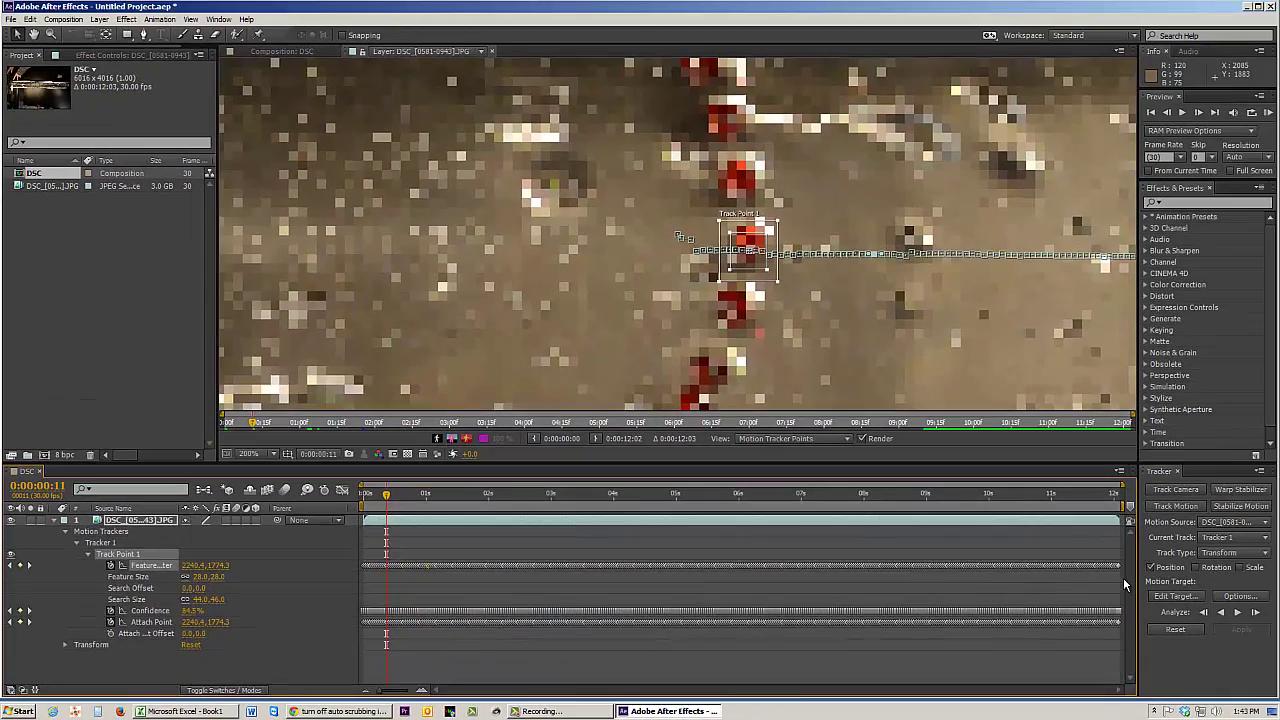
Select all Feature Center keyframes of Track Point 1 and copy them.
left_click_drag(1123, 577, 360, 570)
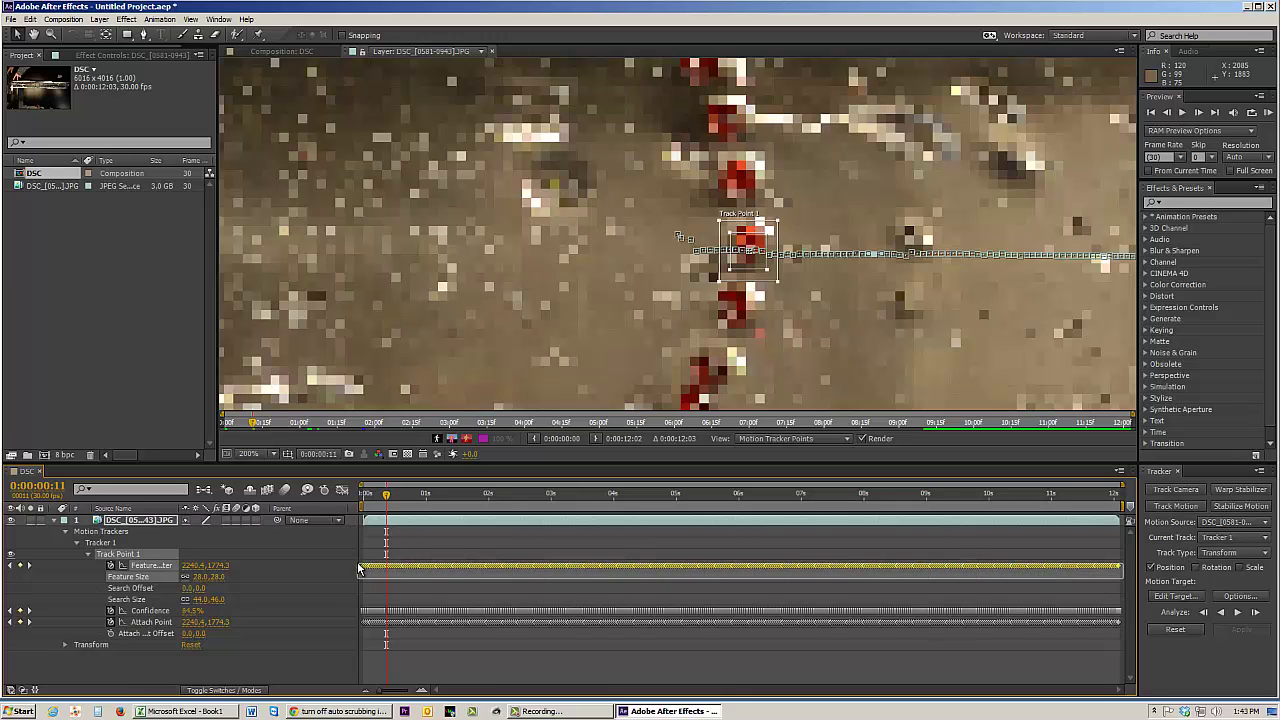
left_click(401, 567)
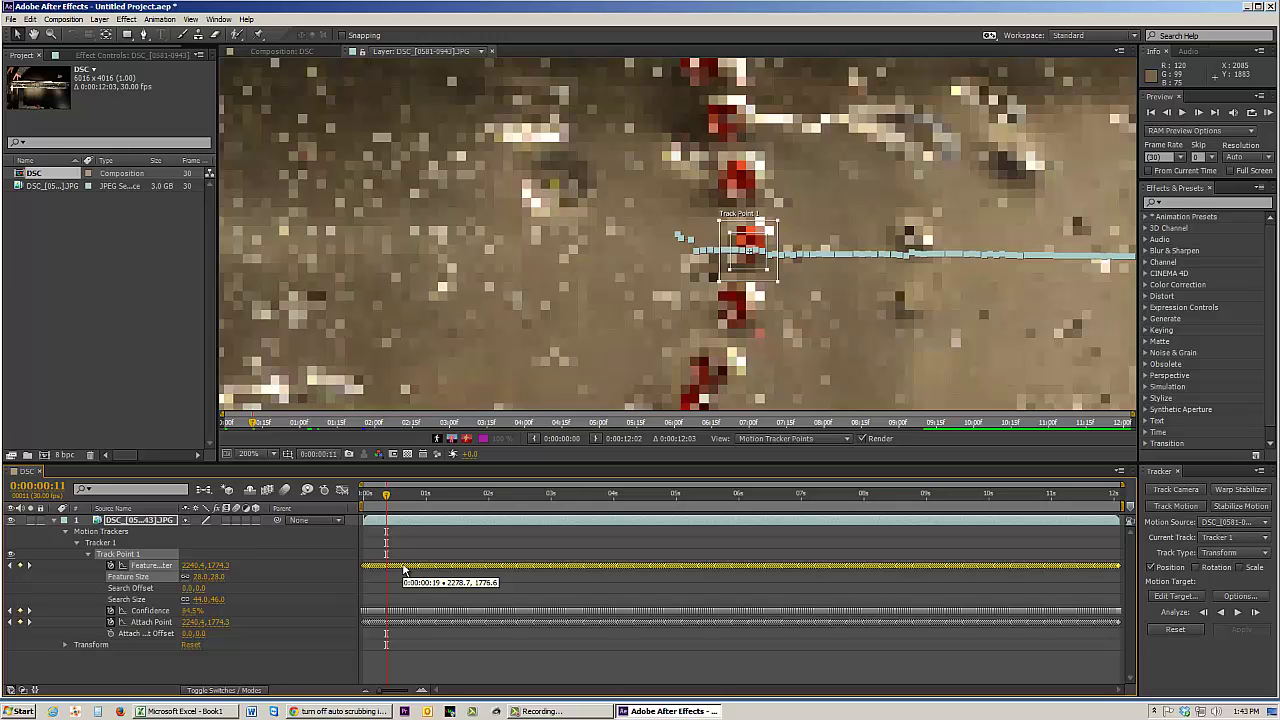
right_click(404, 568)
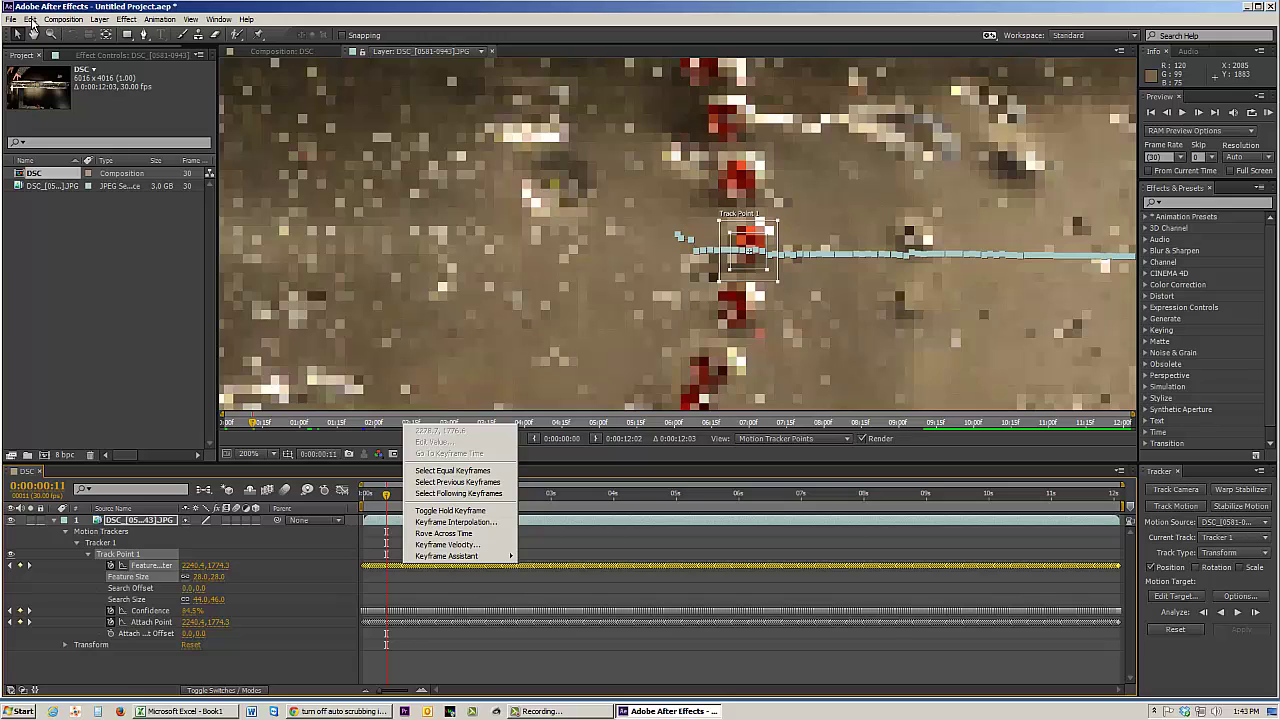
left_click(31, 19)
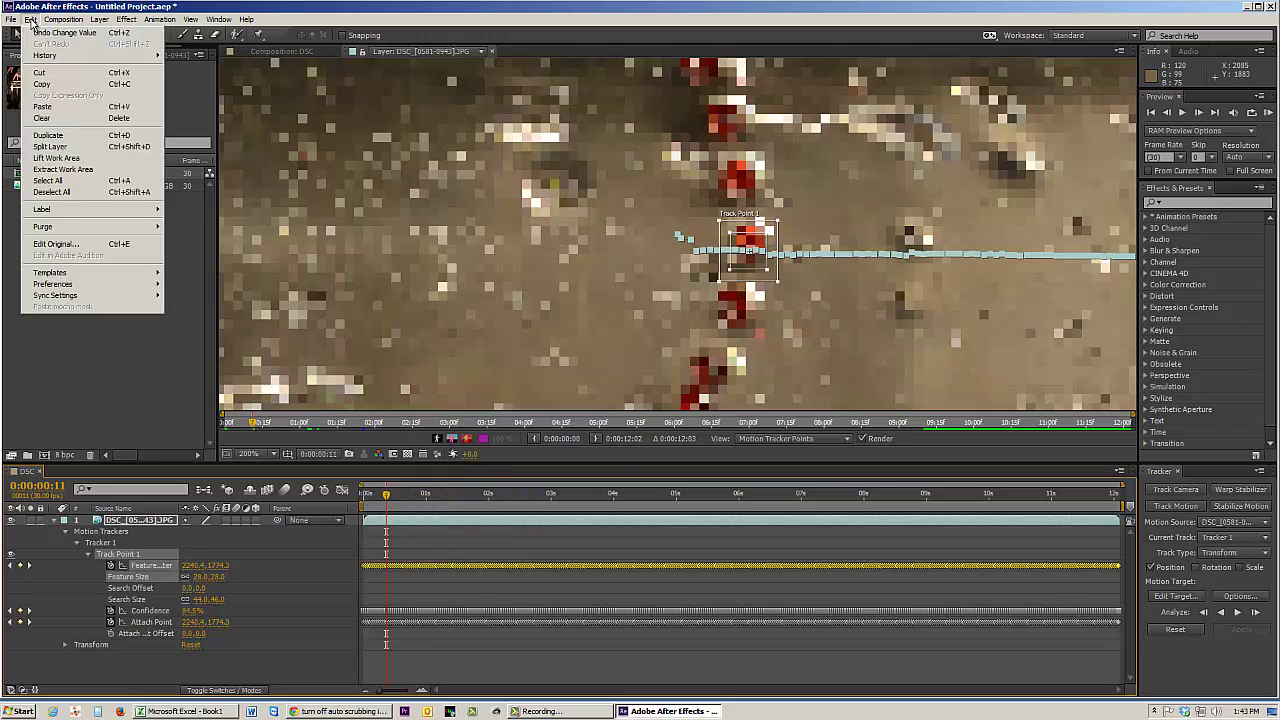
left_click(44, 86)
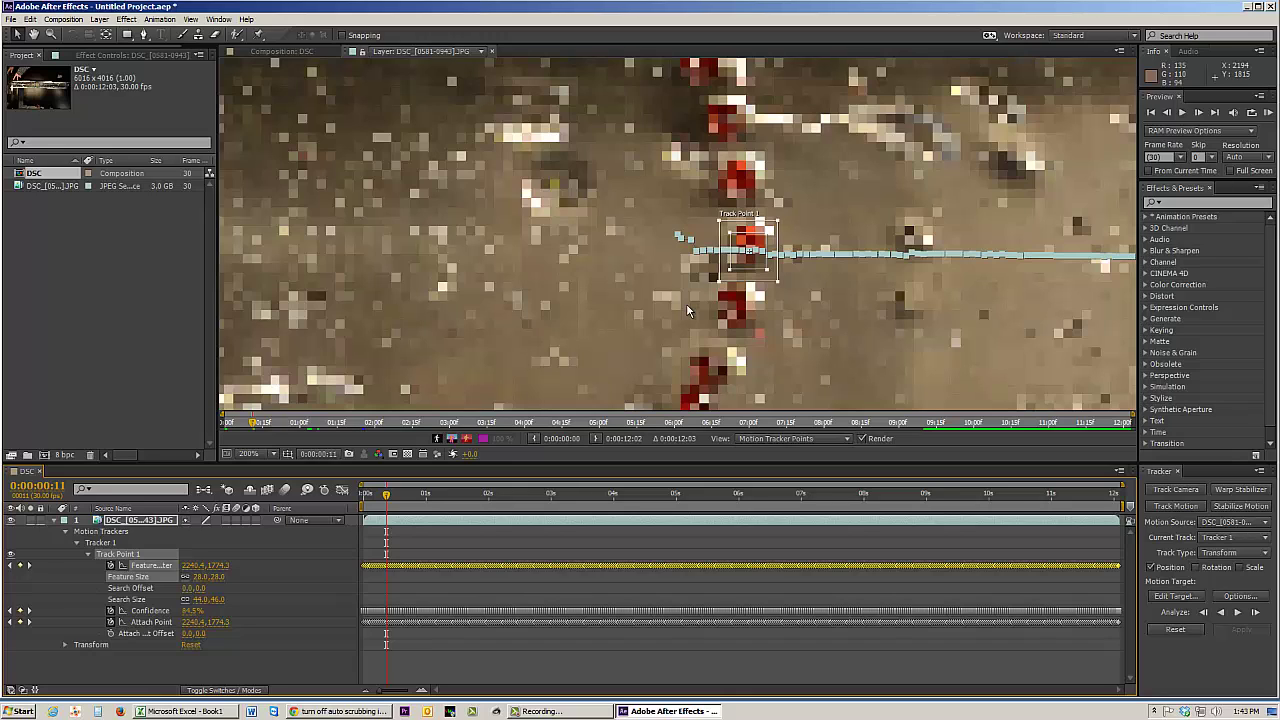
Switch to the Excel workbook Book1 and paste the copied keyframe data starting at cell A2.
key("alt+Tab")
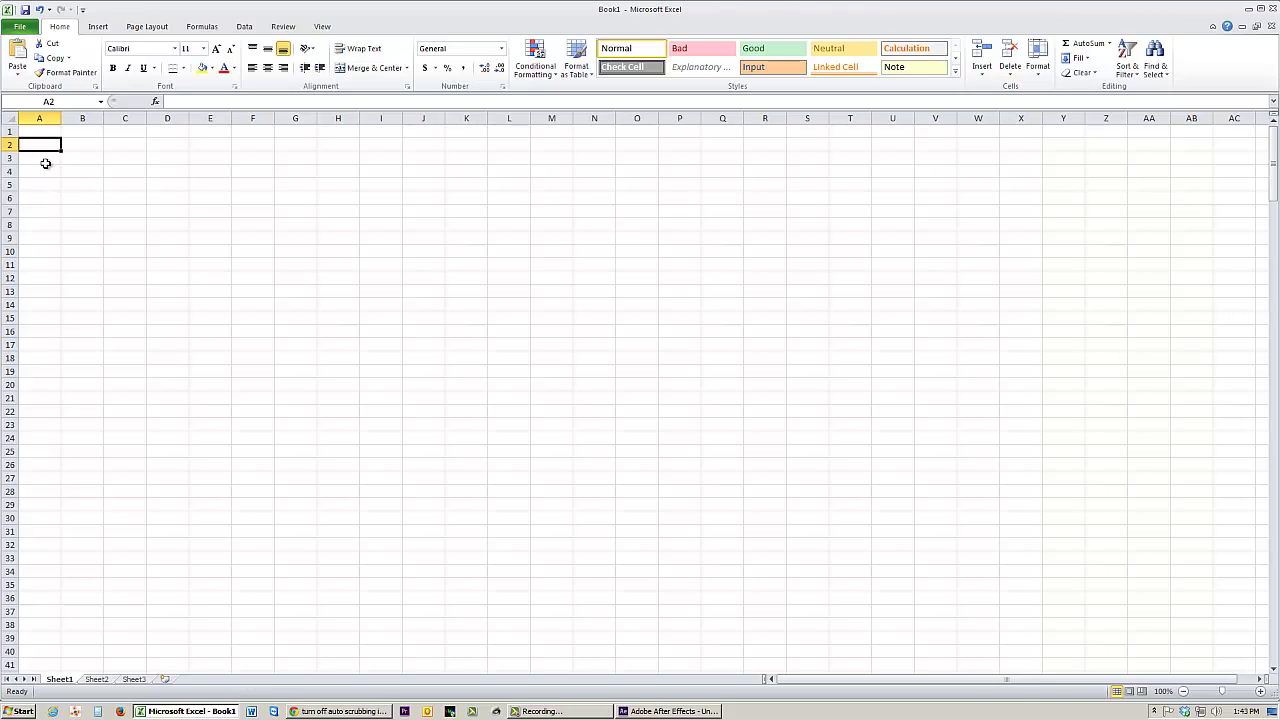
key("ctrl+v")
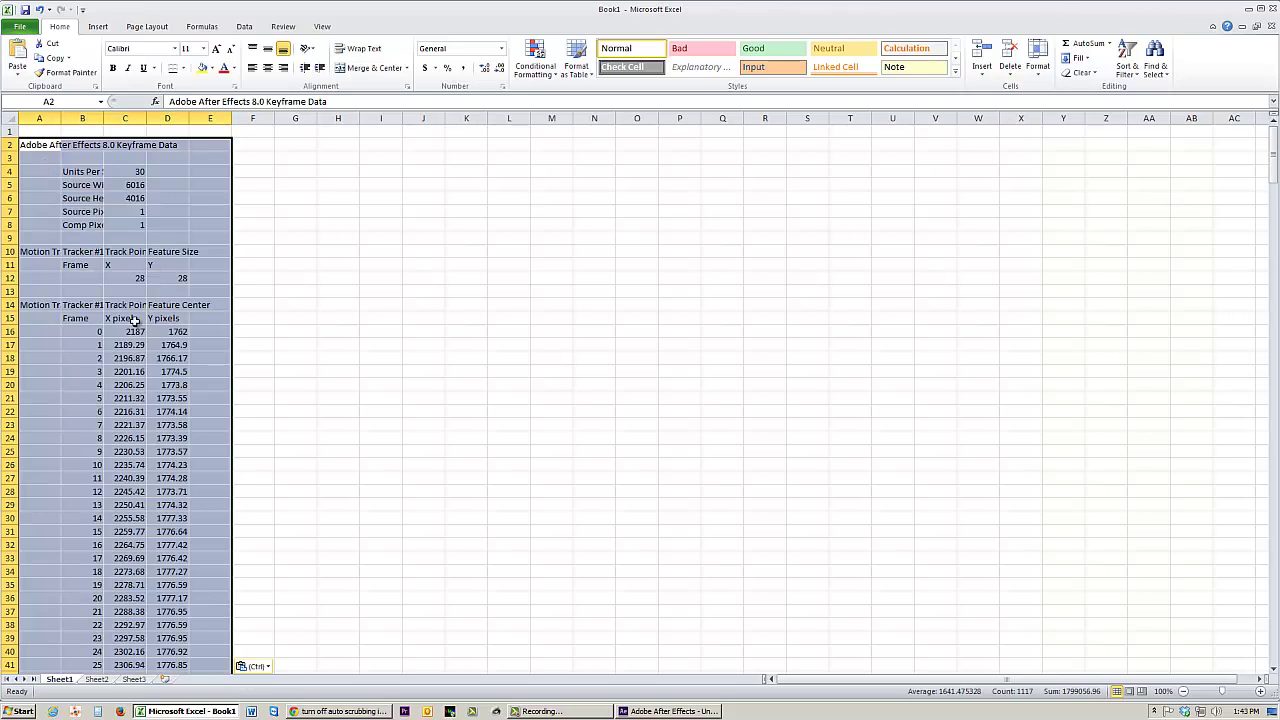
Examine the pasted frame numbers with their X and Y pixel coordinates in the Feature Center table.
scroll(138, 322, "down", 1)
left_click(118, 280)
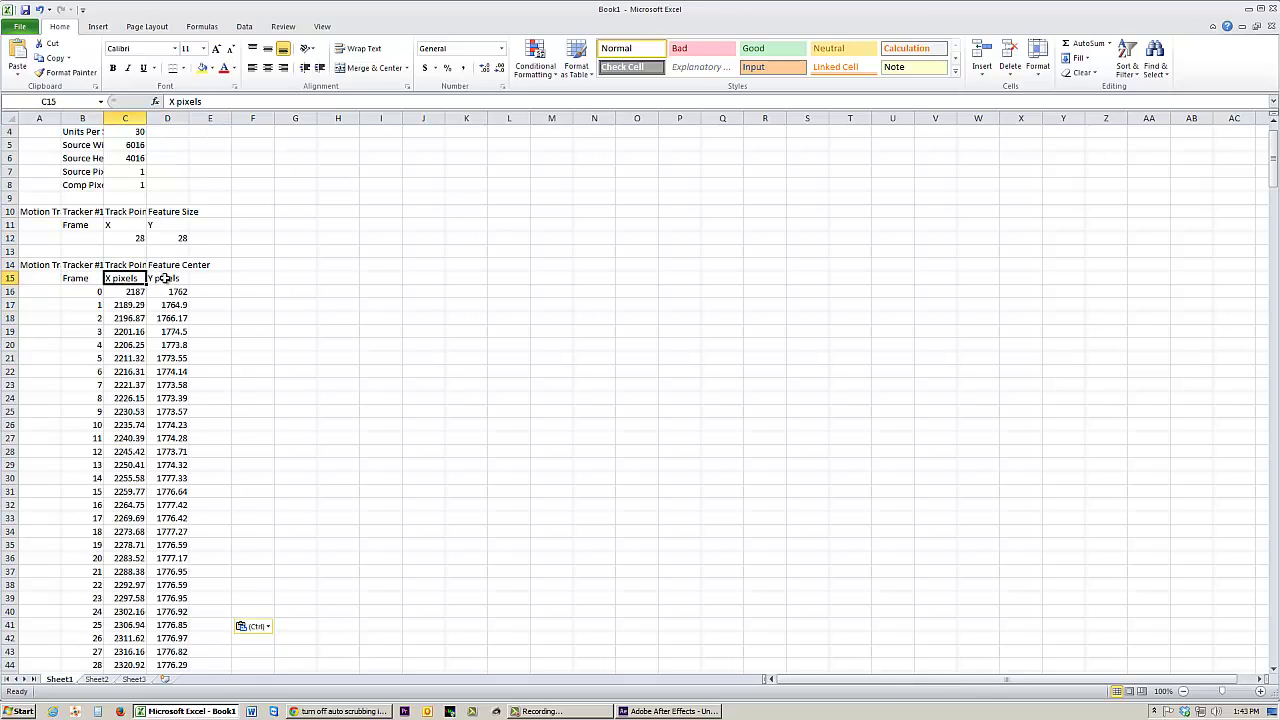
left_click(162, 279)
left_click(130, 282)
left_click(130, 292)
left_click(175, 292)
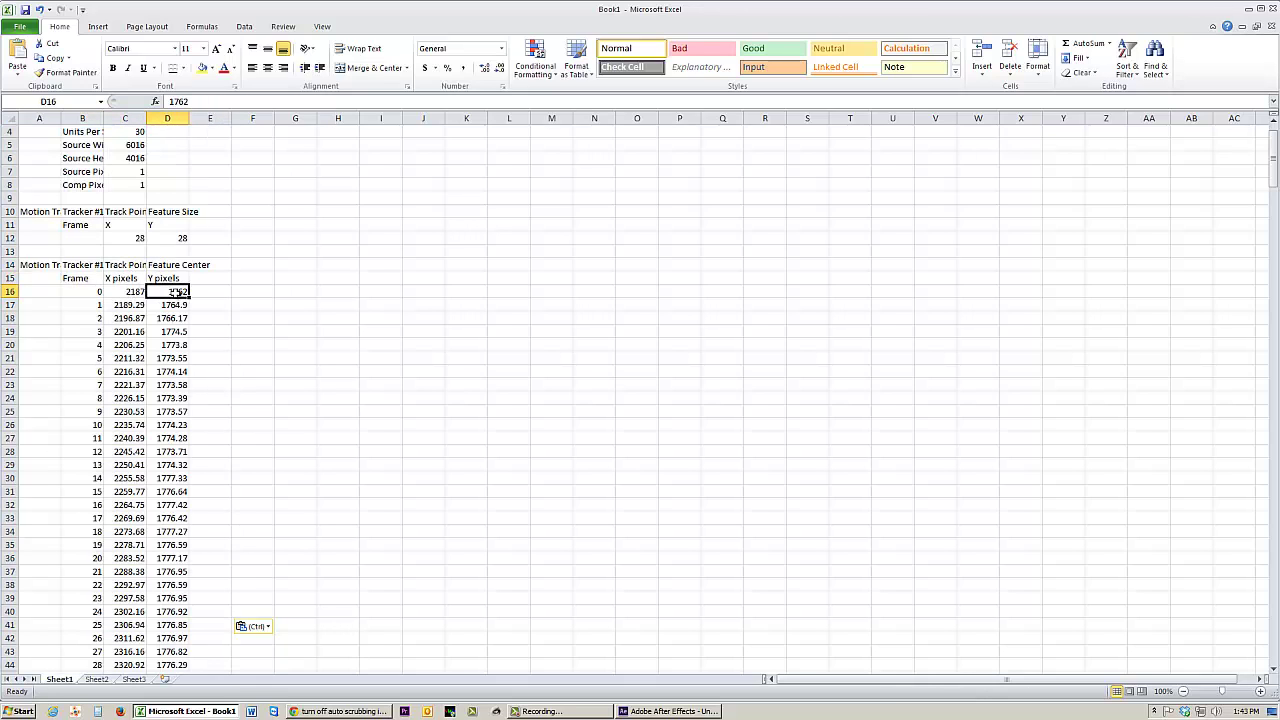
left_click(143, 292)
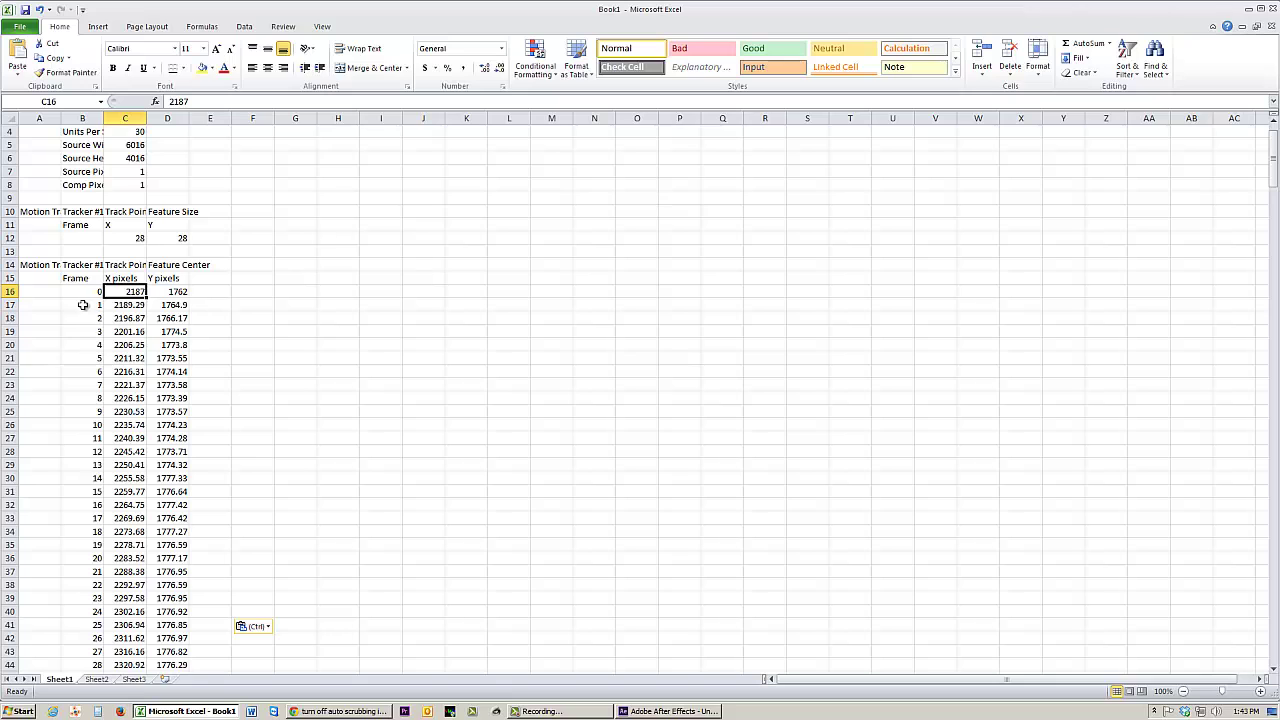
left_click(92, 305)
scroll(88, 331, "down", 6)
scroll(88, 331, "down", 3)
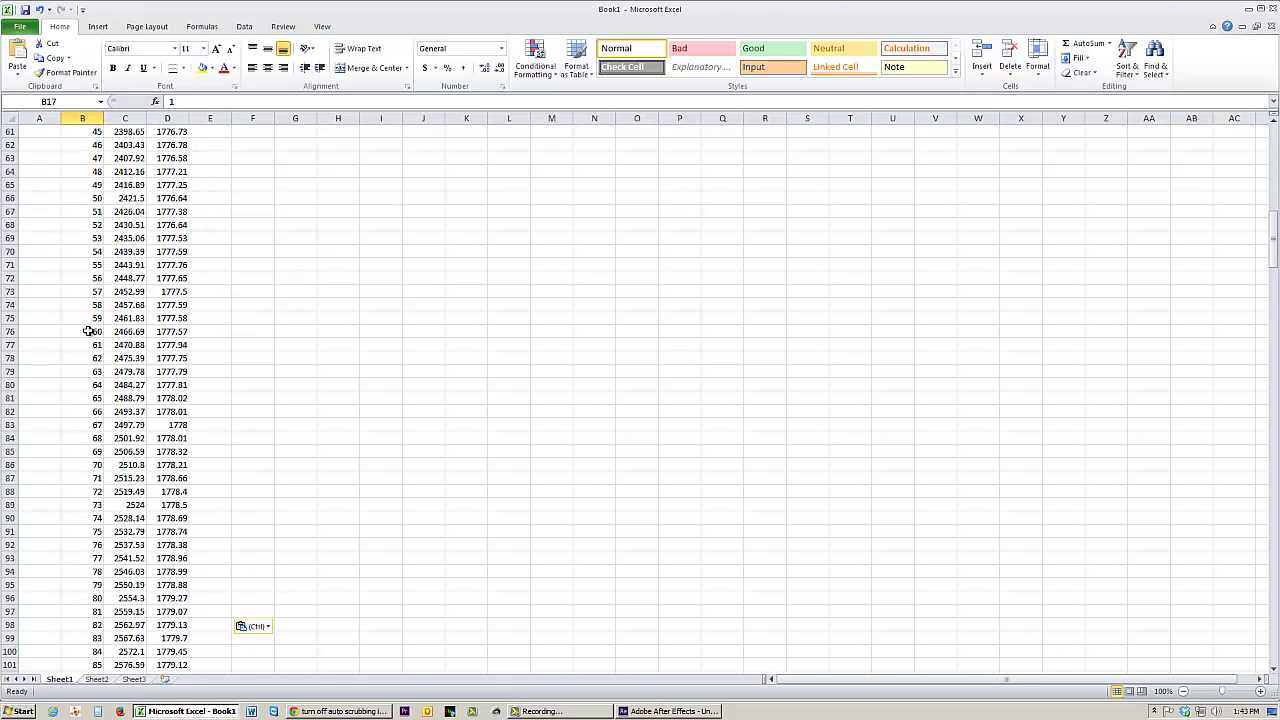
scroll(88, 331, "up", 10)
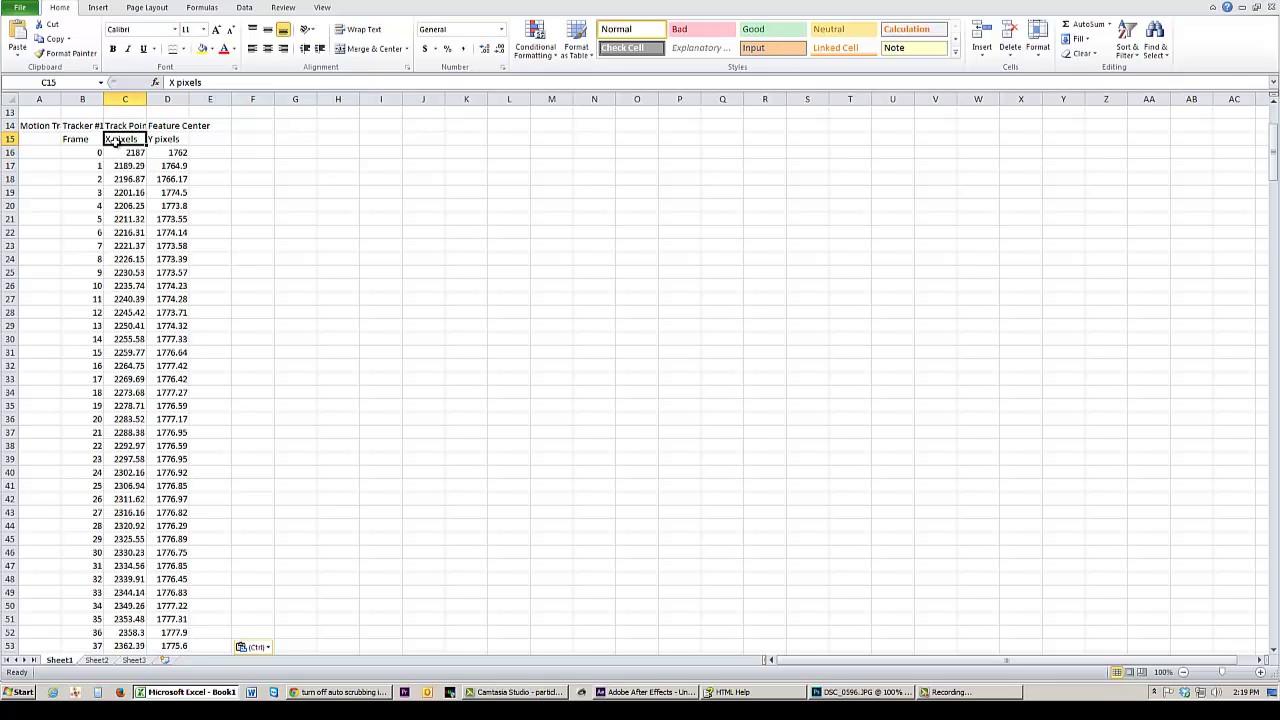
Switch to the DSC_0596.JPG photo in Photoshop and measure the wooden ruler from its 30 cm mark to its 40 cm mark with the Ruler tool.
key("alt+Tab")
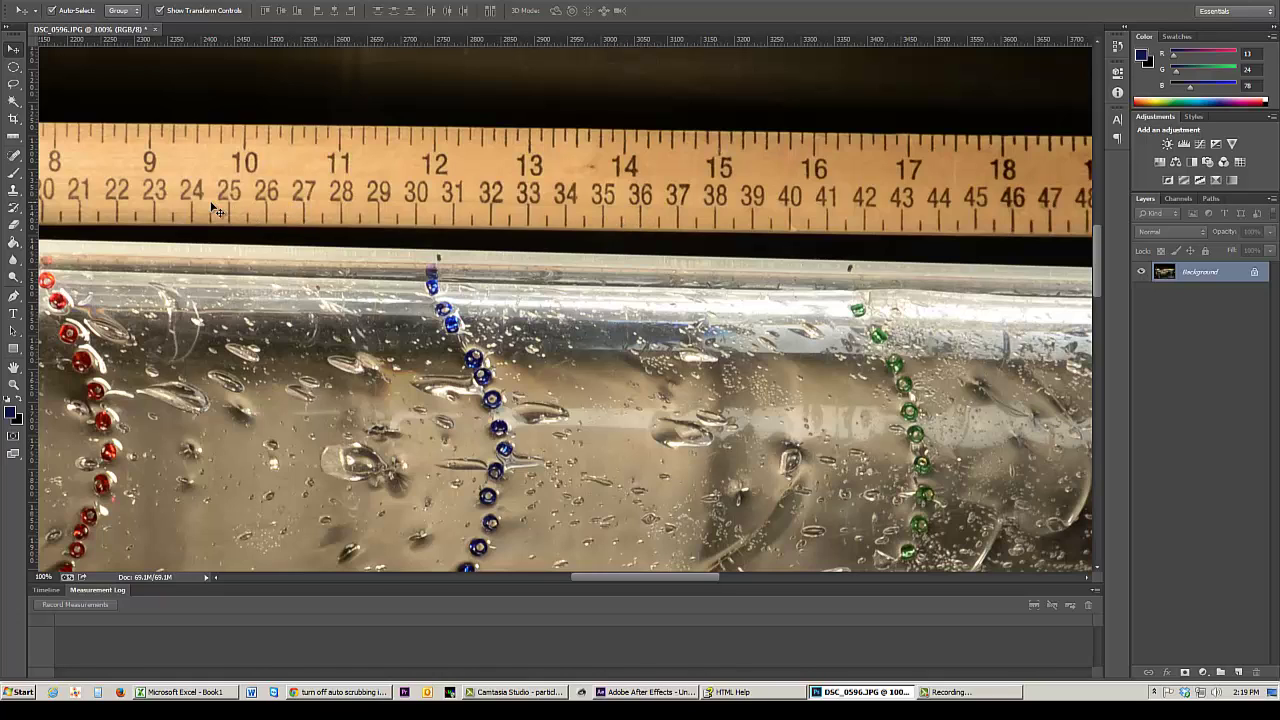
left_click(15, 139)
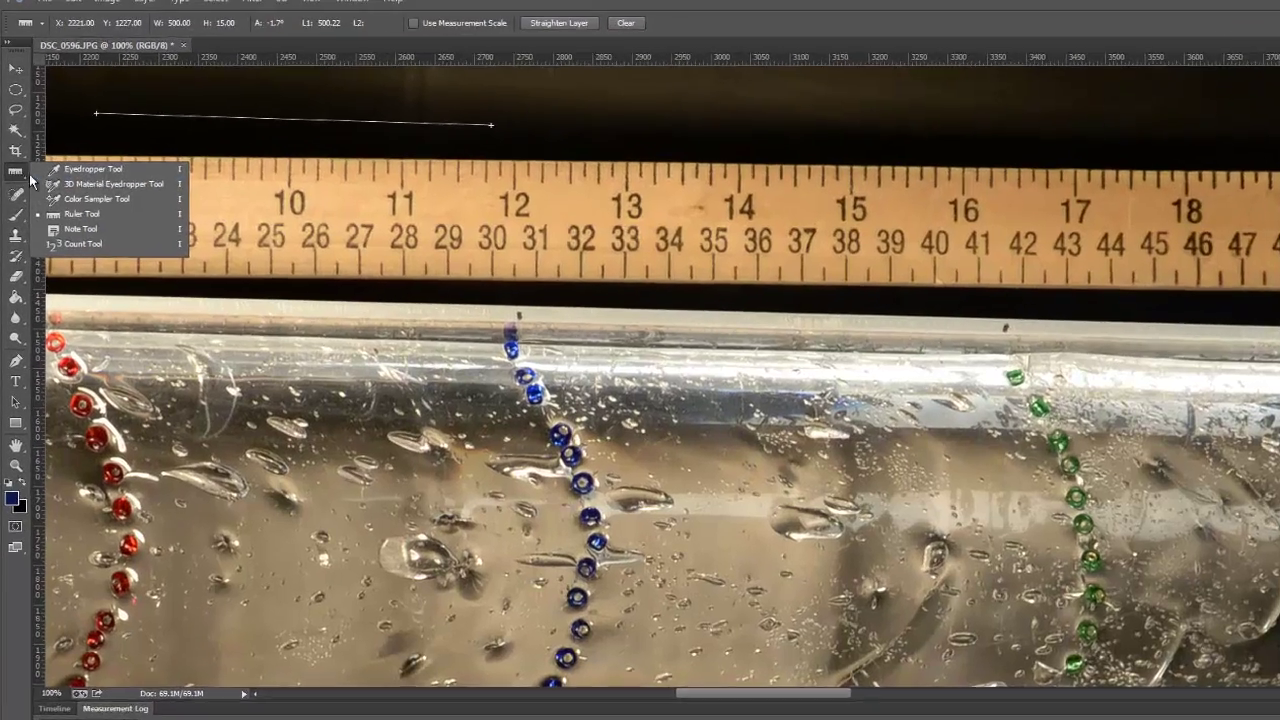
left_click(46, 136)
left_click(22, 234)
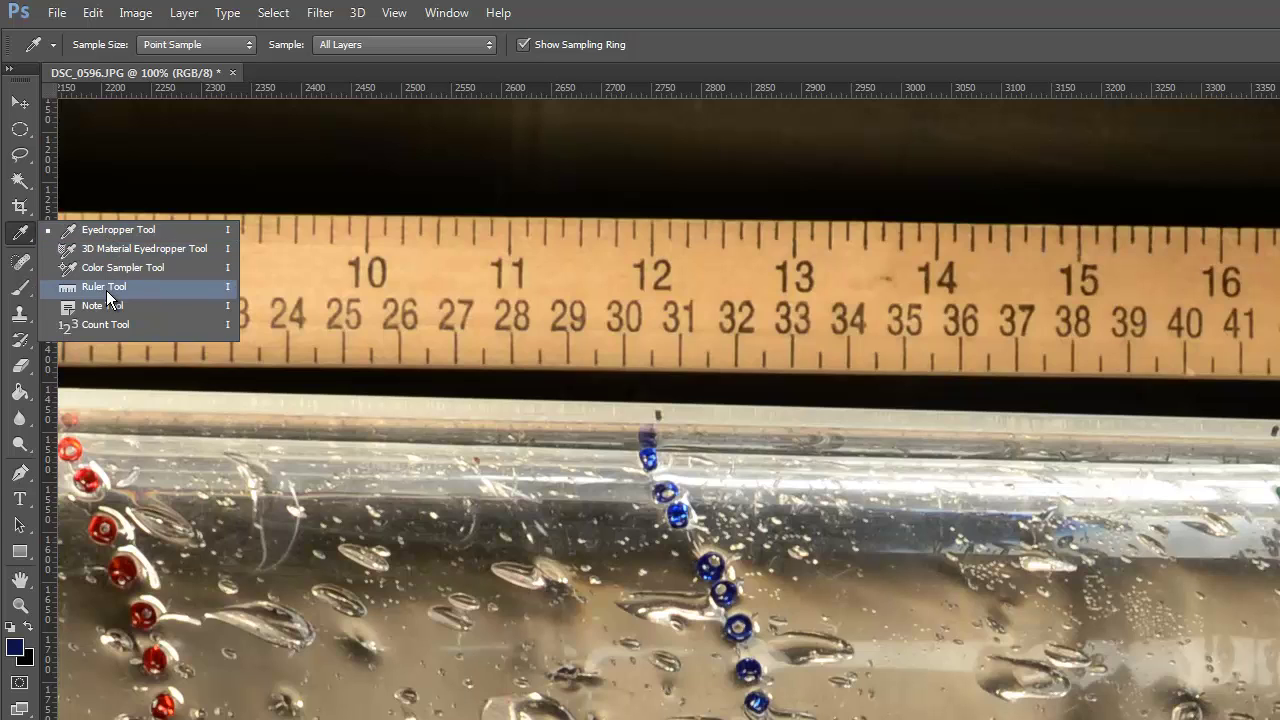
left_click(106, 287)
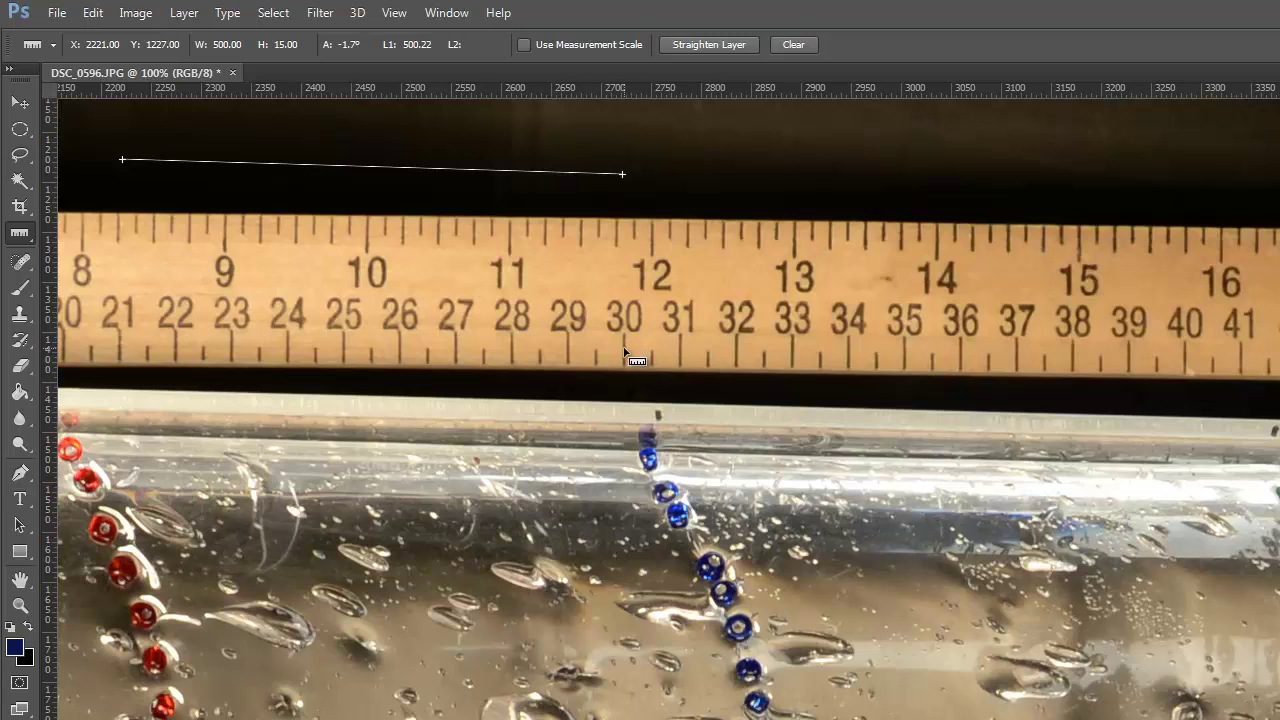
left_click_drag(624, 349, 1183, 358)
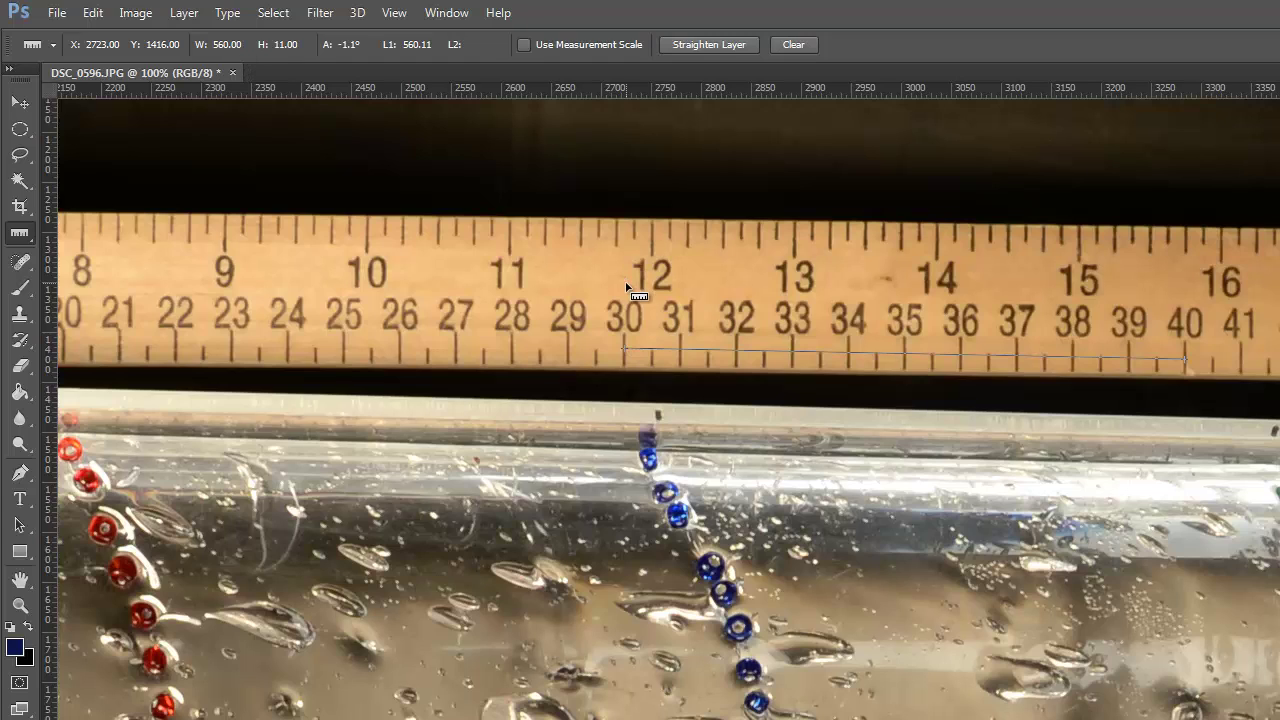
Switch to the Excel workbook Book1, enter =C16/55 in cell E16 and extend the formula to F16 for the Y pixels.
key("alt+Tab")
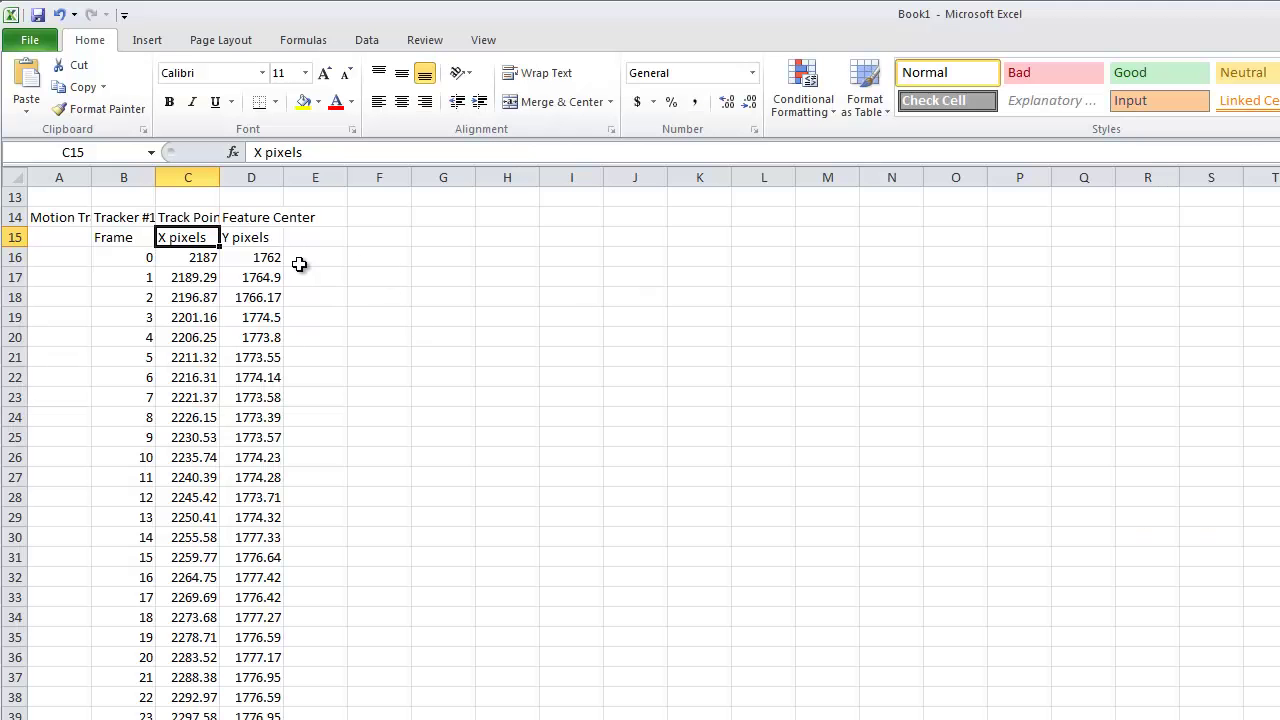
left_click(300, 262)
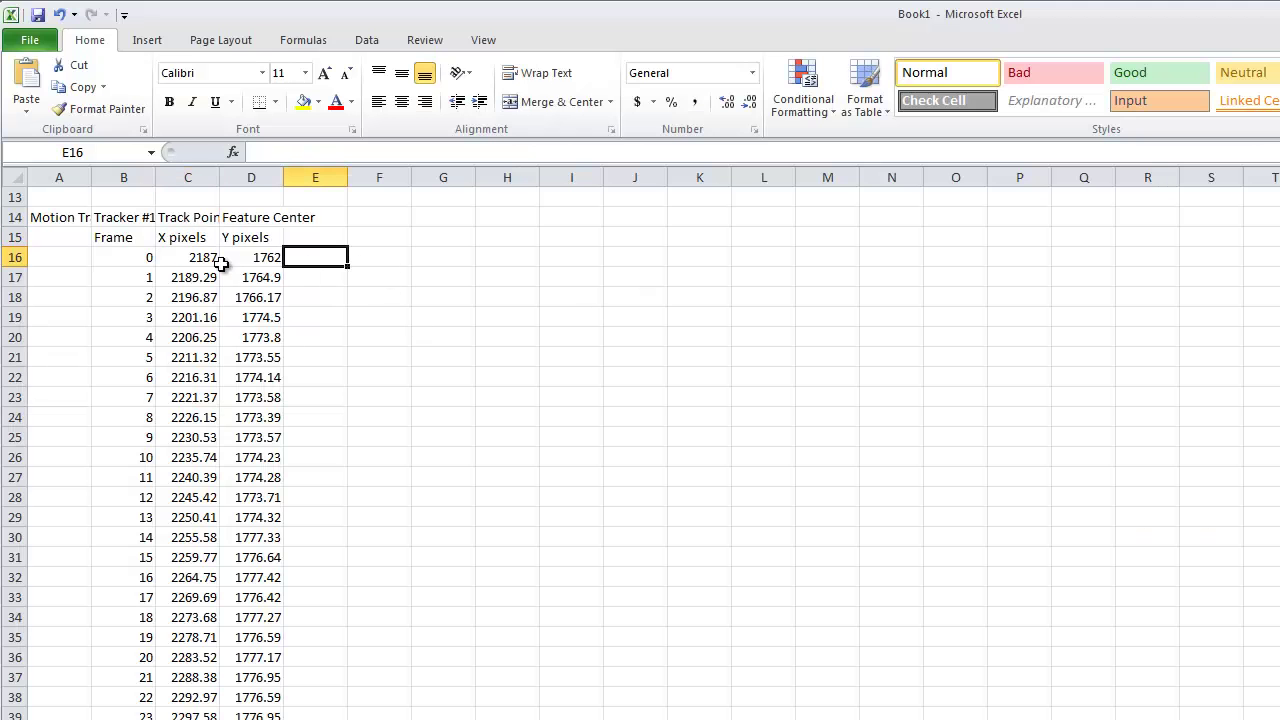
left_click(198, 258)
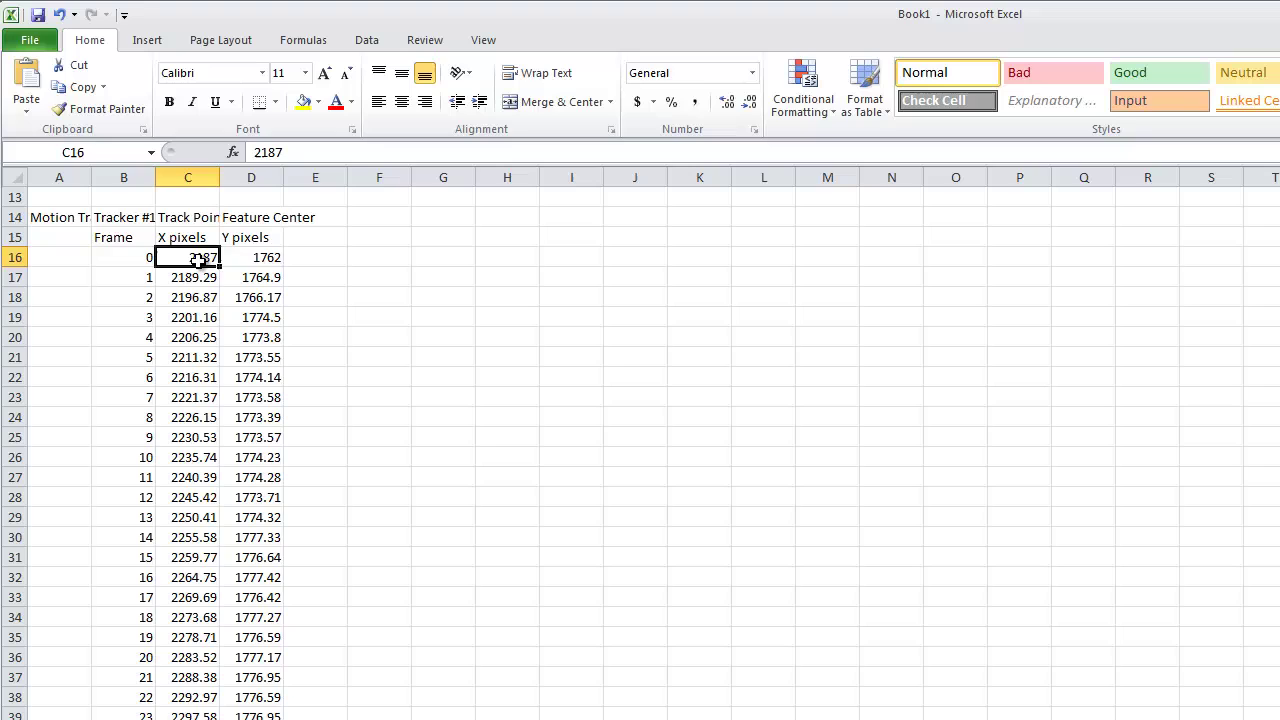
left_click(335, 261)
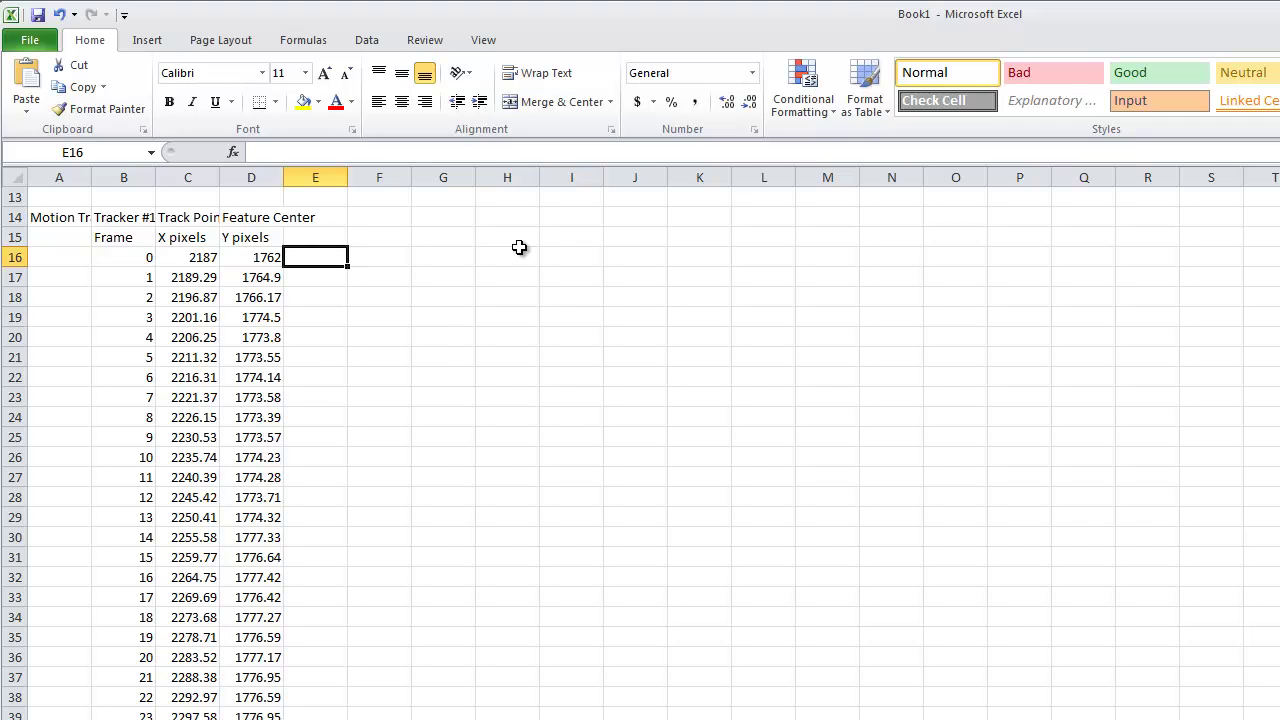
type("=")
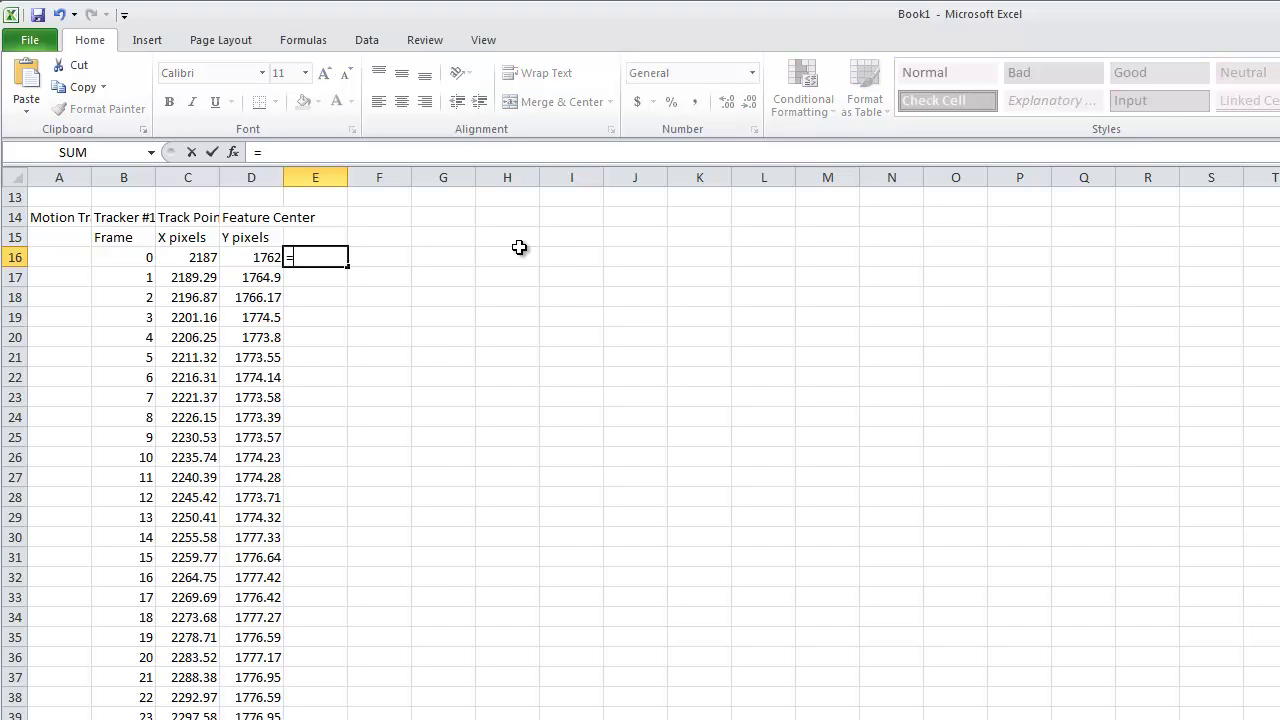
left_click(187, 258)
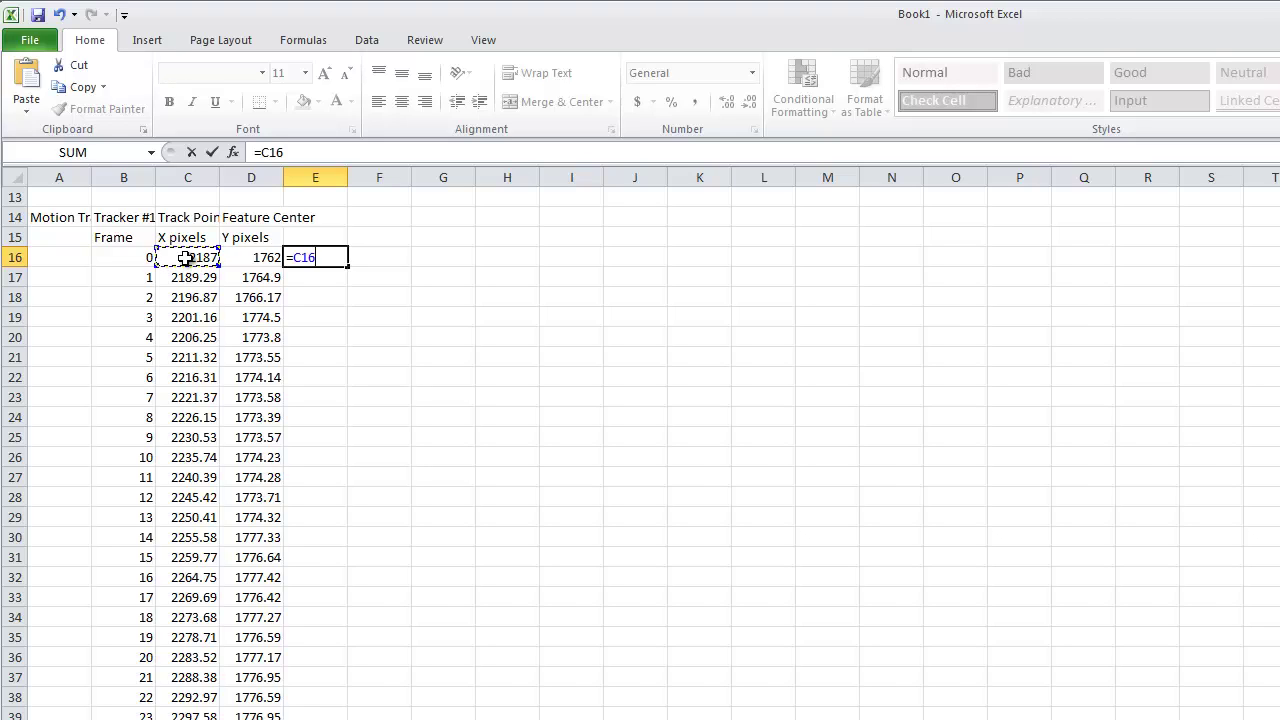
type("/55")
key("Return")
key("Up")
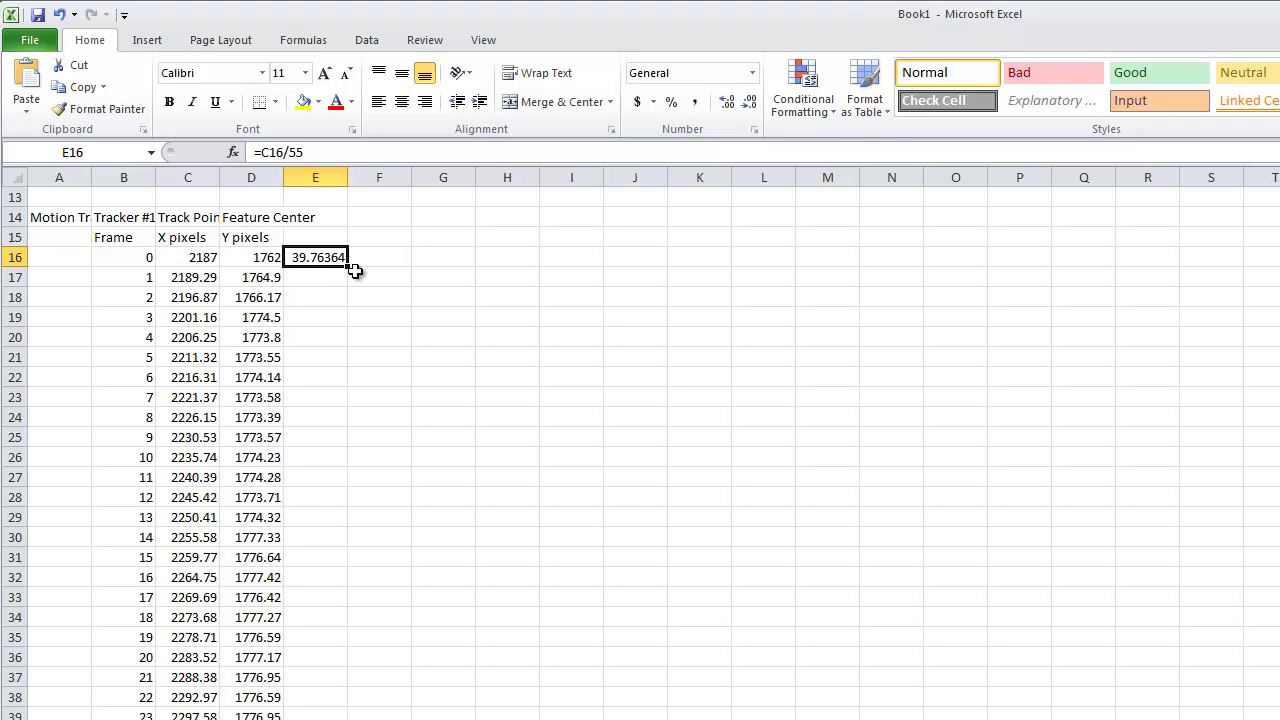
left_click_drag(348, 267, 400, 272)
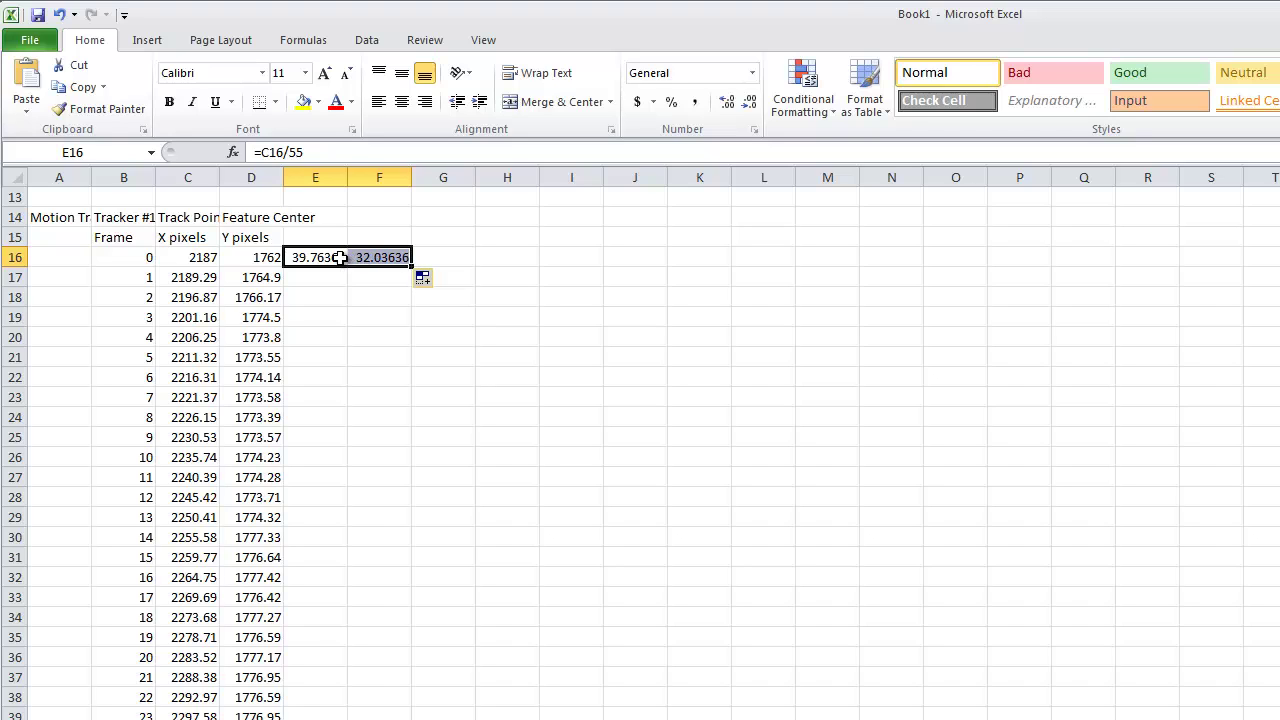
Label the two converted coordinate columns x in cell E15 and y in cell F15.
left_click(300, 240)
type("x")
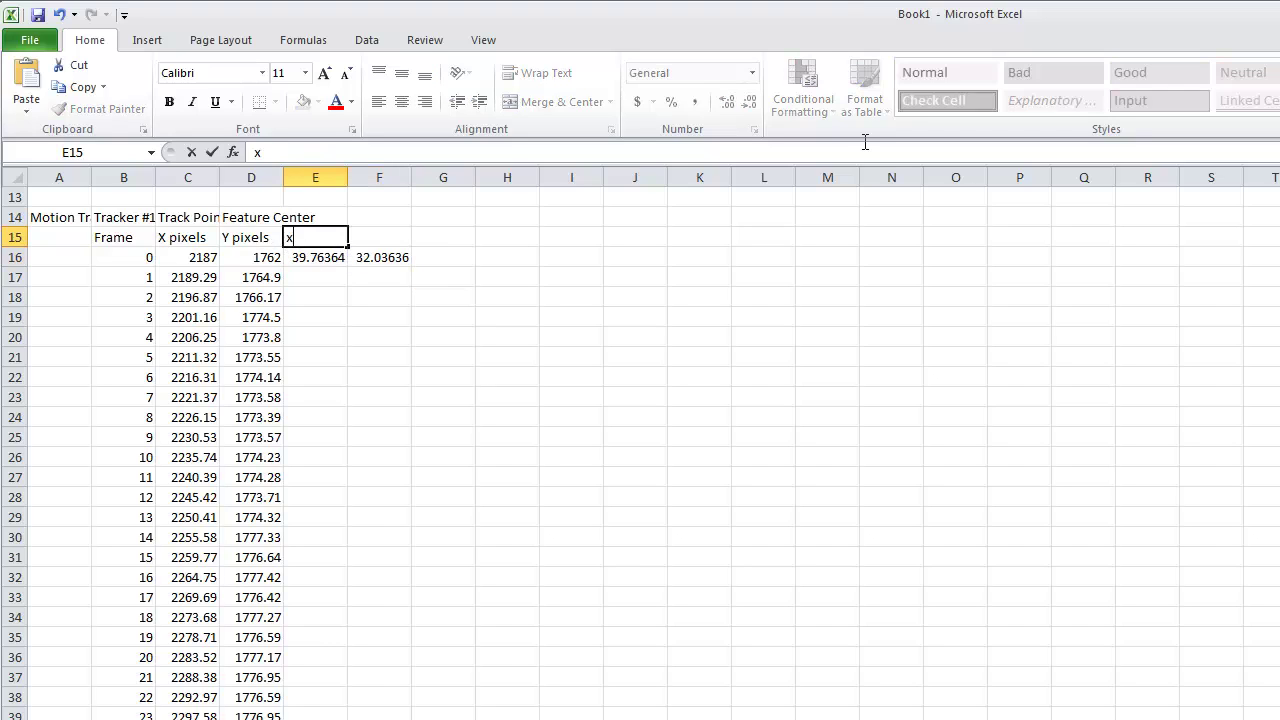
key("Tab")
type("y")
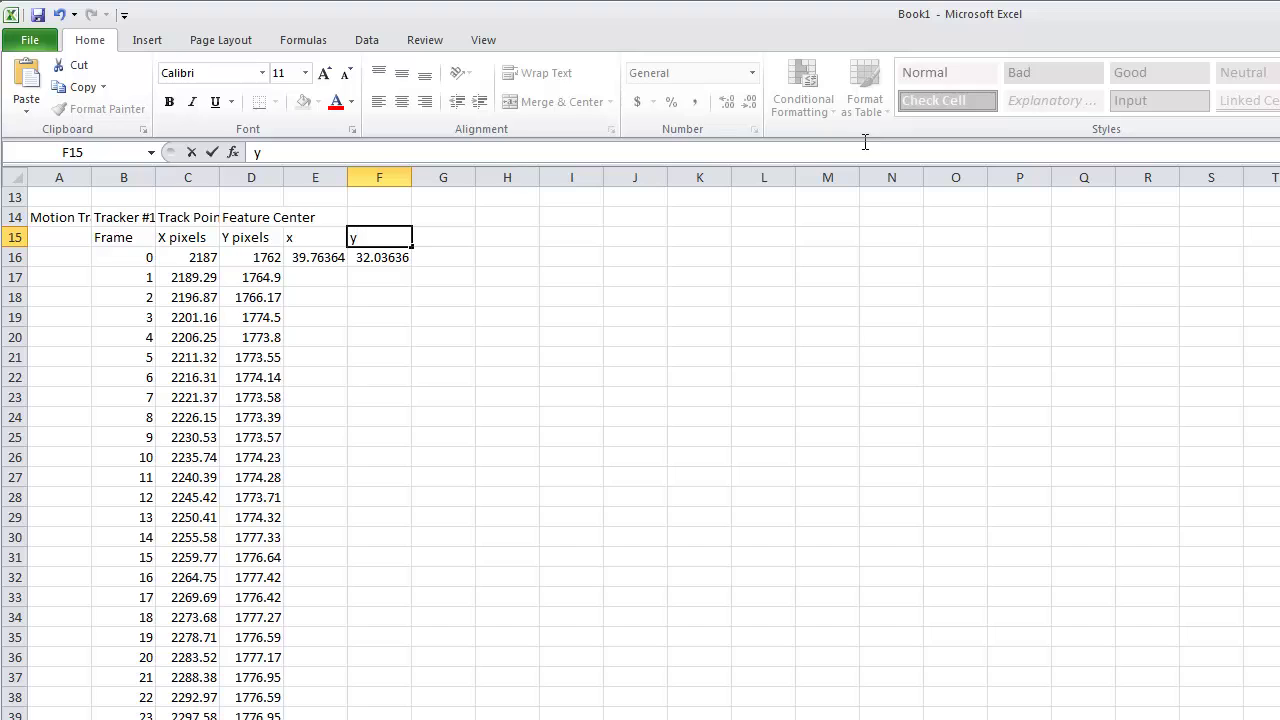
key("Return")
left_click(302, 242)
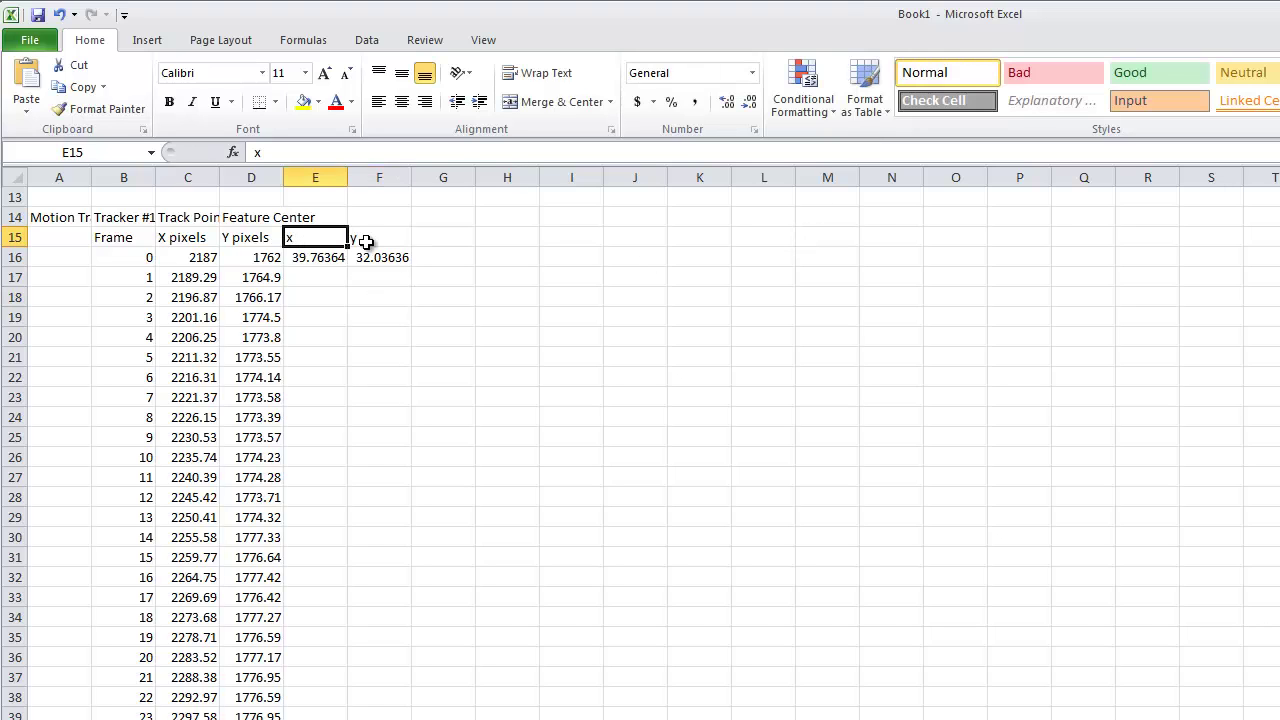
left_click_drag(366, 241, 417, 240)
Fill the conversion formulas in E16:F16 down through all tracked frames and return to the start of the table.
left_click(334, 256)
double_click(336, 258)
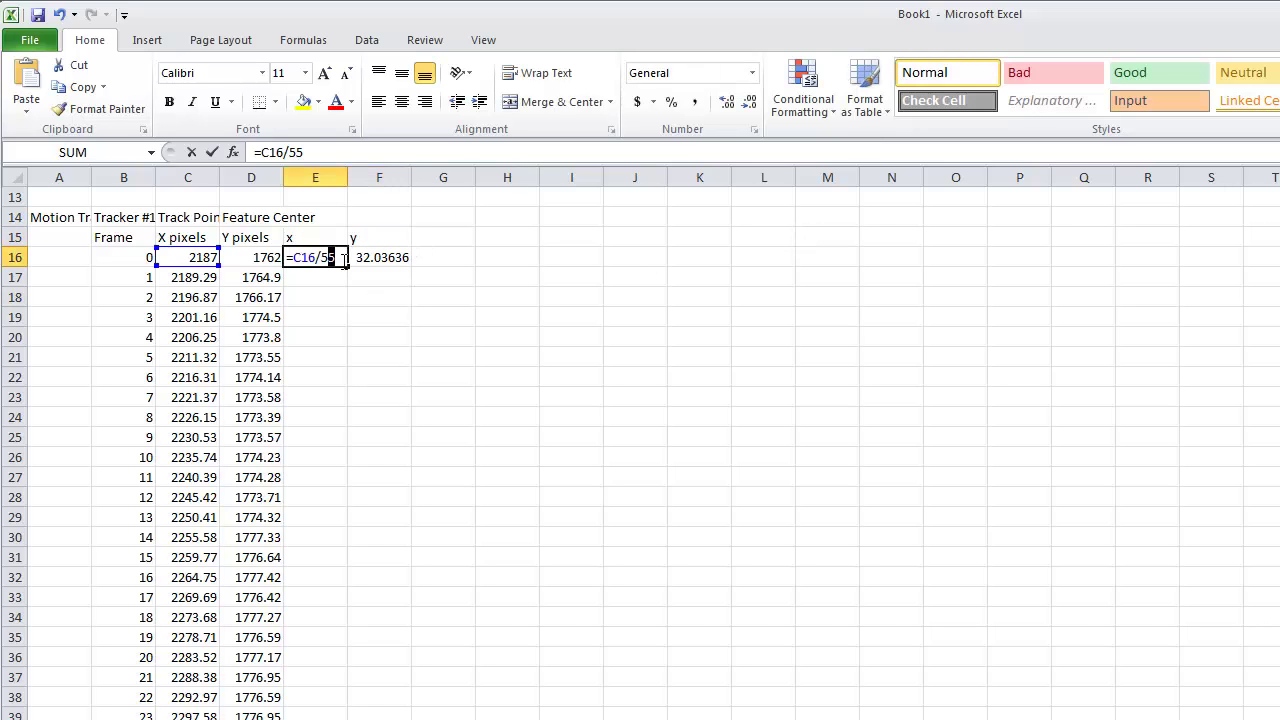
left_click(329, 300)
left_click_drag(320, 256, 417, 716)
scroll(769, 248, "up", 20)
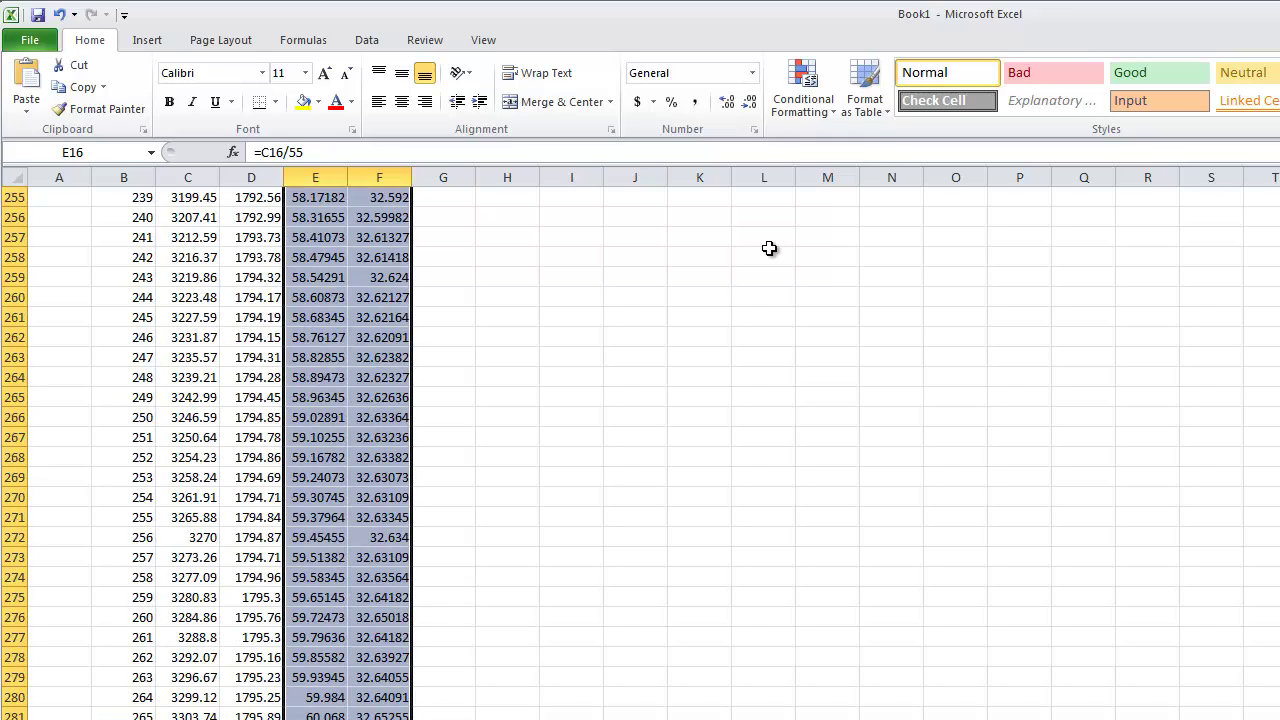
key("Page_Up")
key("Page_Up")
key("Page_Up")
key("Page_Up")
key("Page_Up")
key("Page_Up")
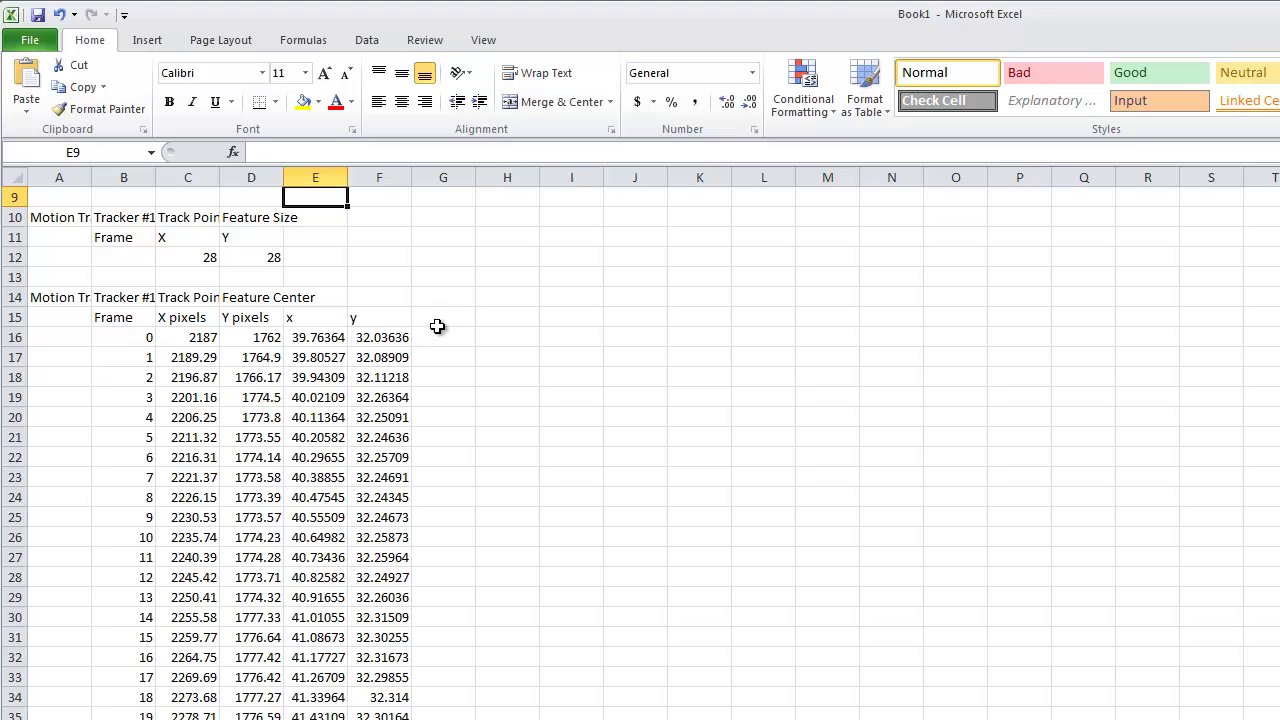
Start a time column beside the frame numbers with 0 in A16, 0.5 in A17 and the header min. in A15.
left_click(148, 337)
left_click(82, 337)
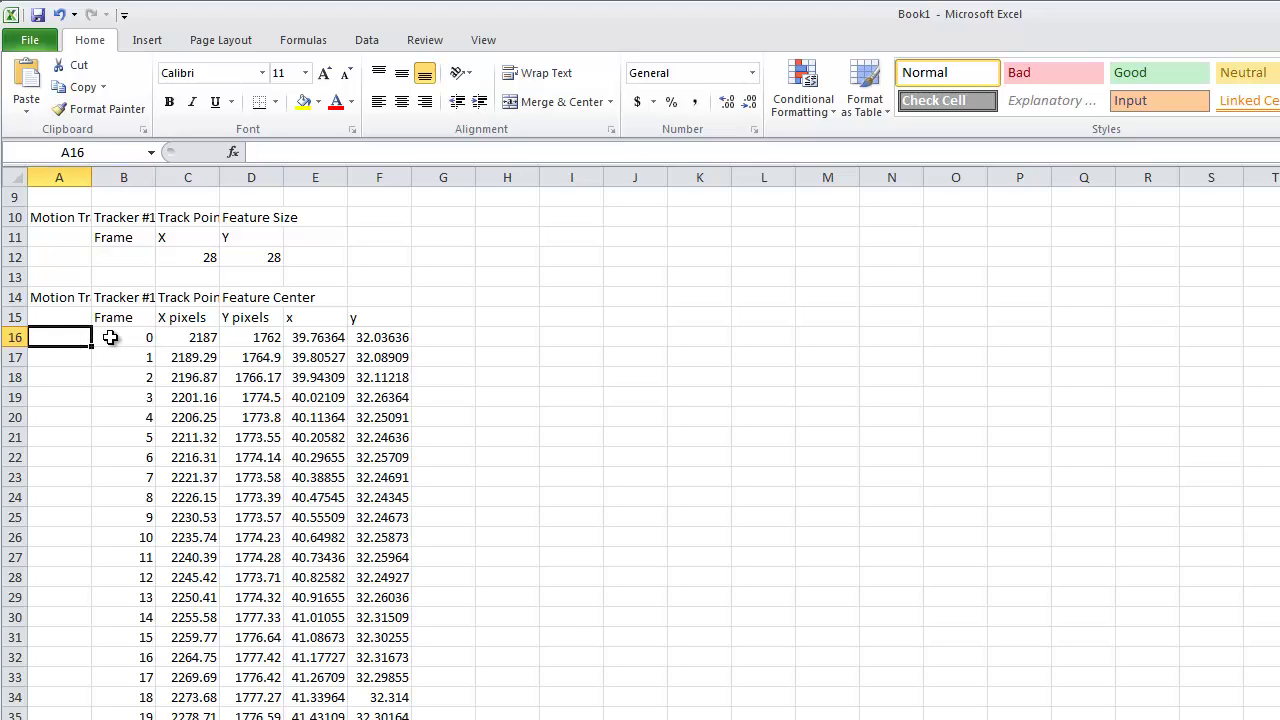
type("0")
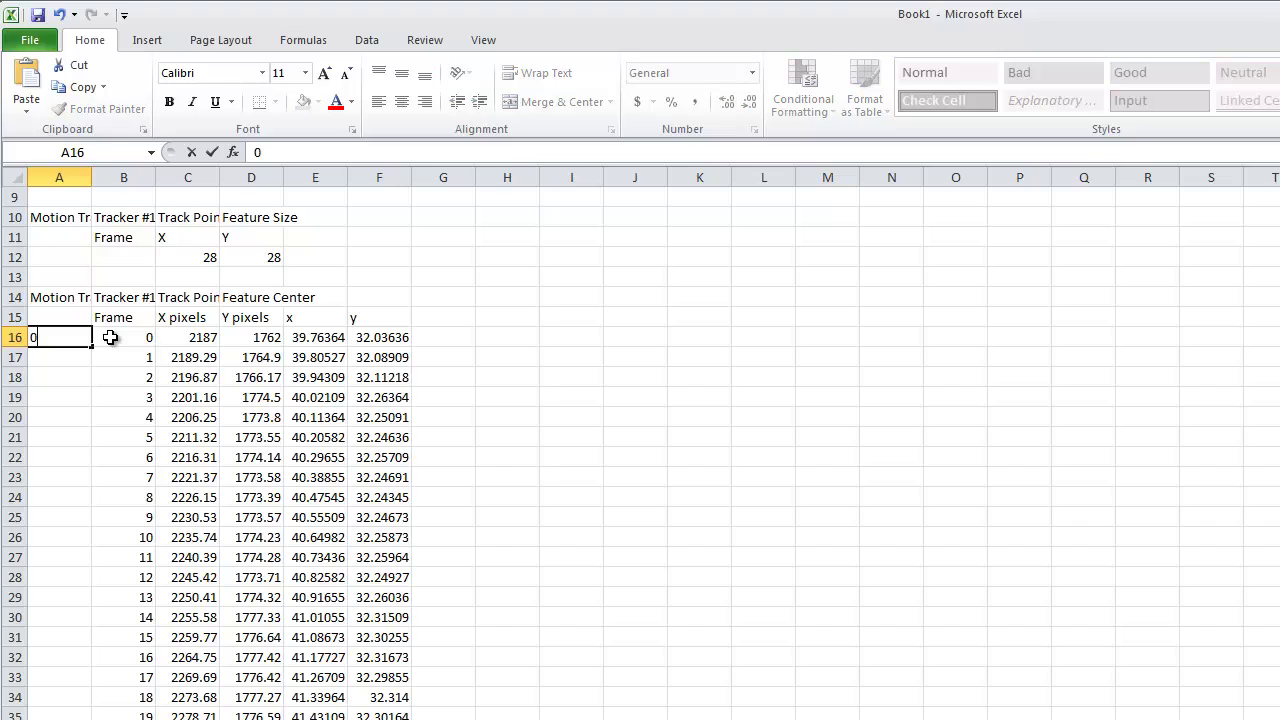
key("Return")
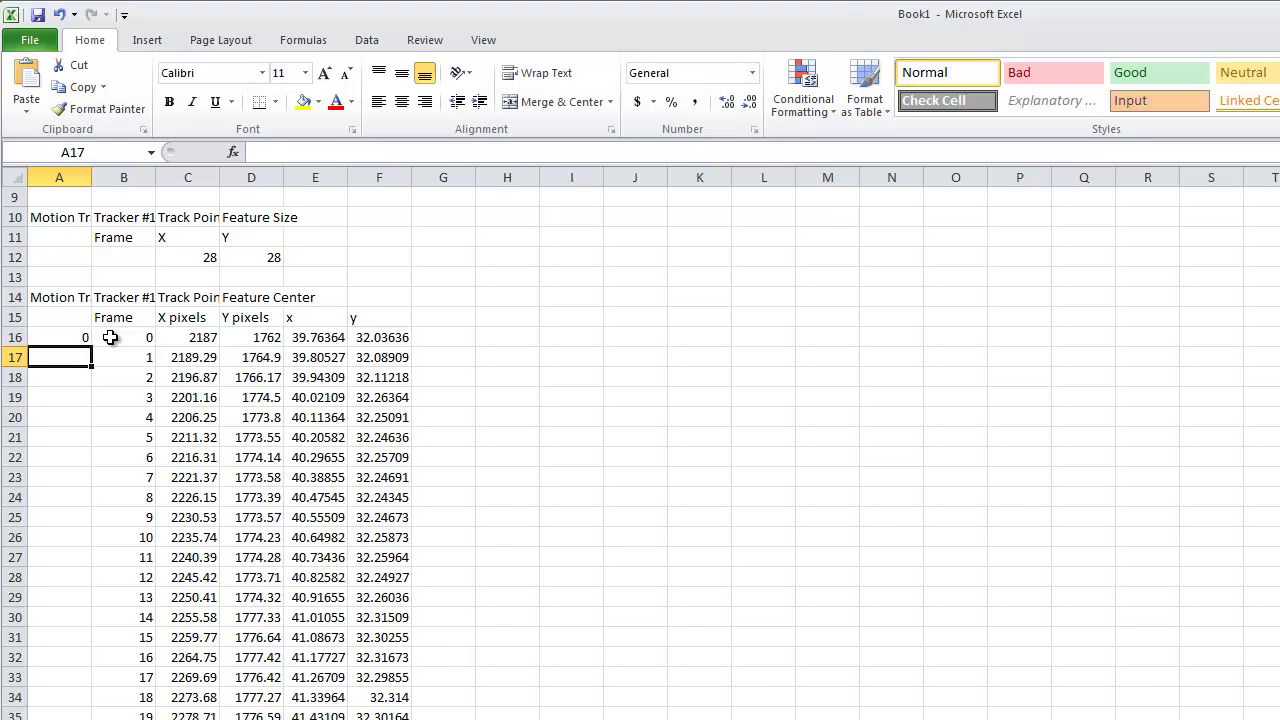
type(".5")
key("Return")
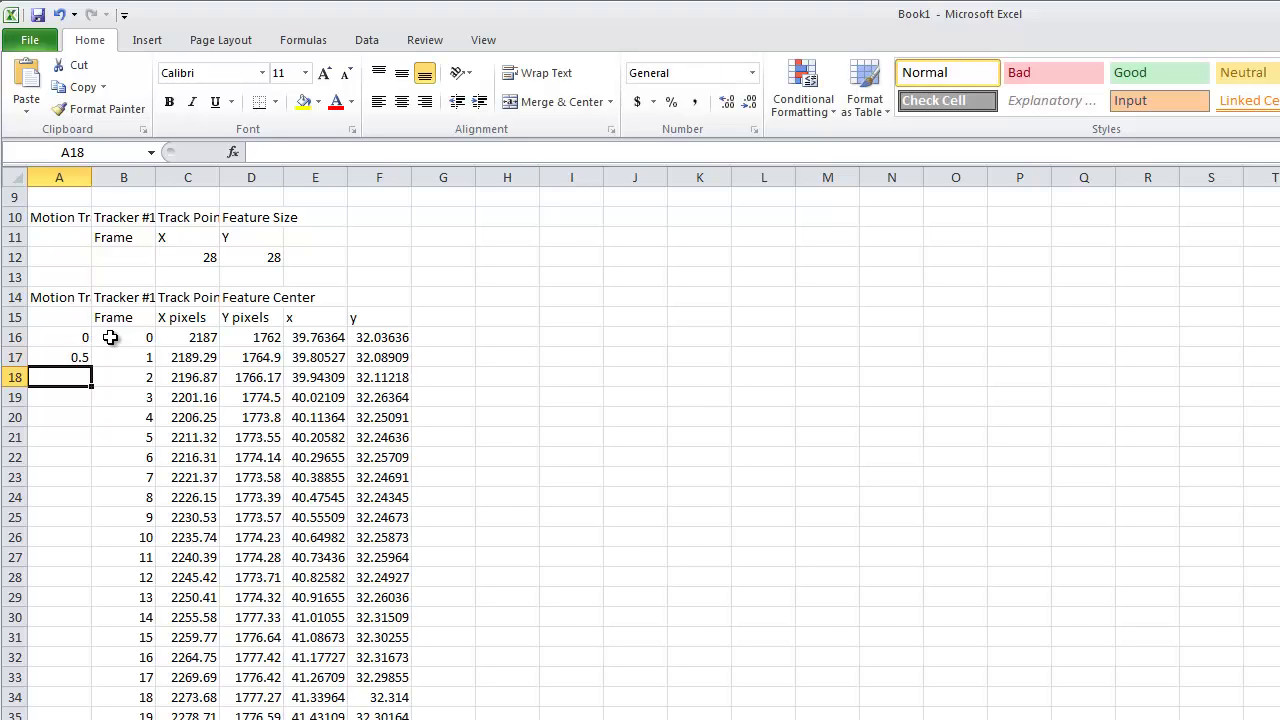
left_click(62, 318)
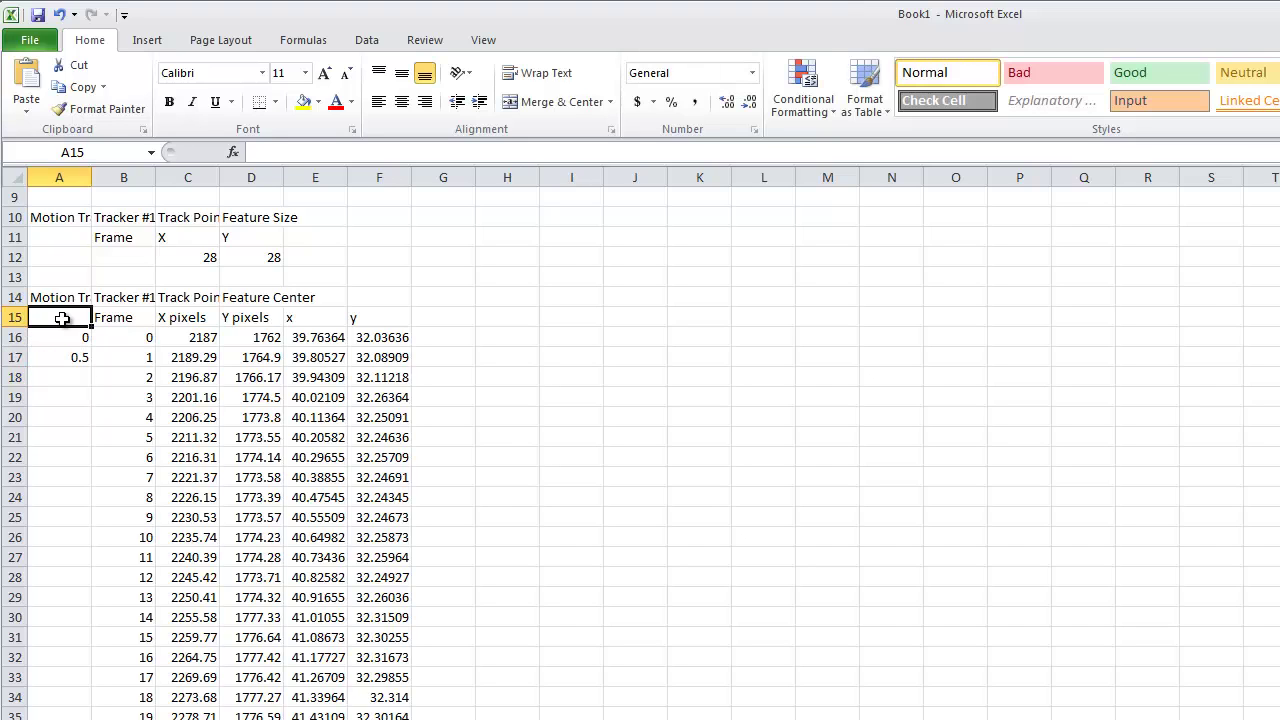
type("min.")
key("Return")
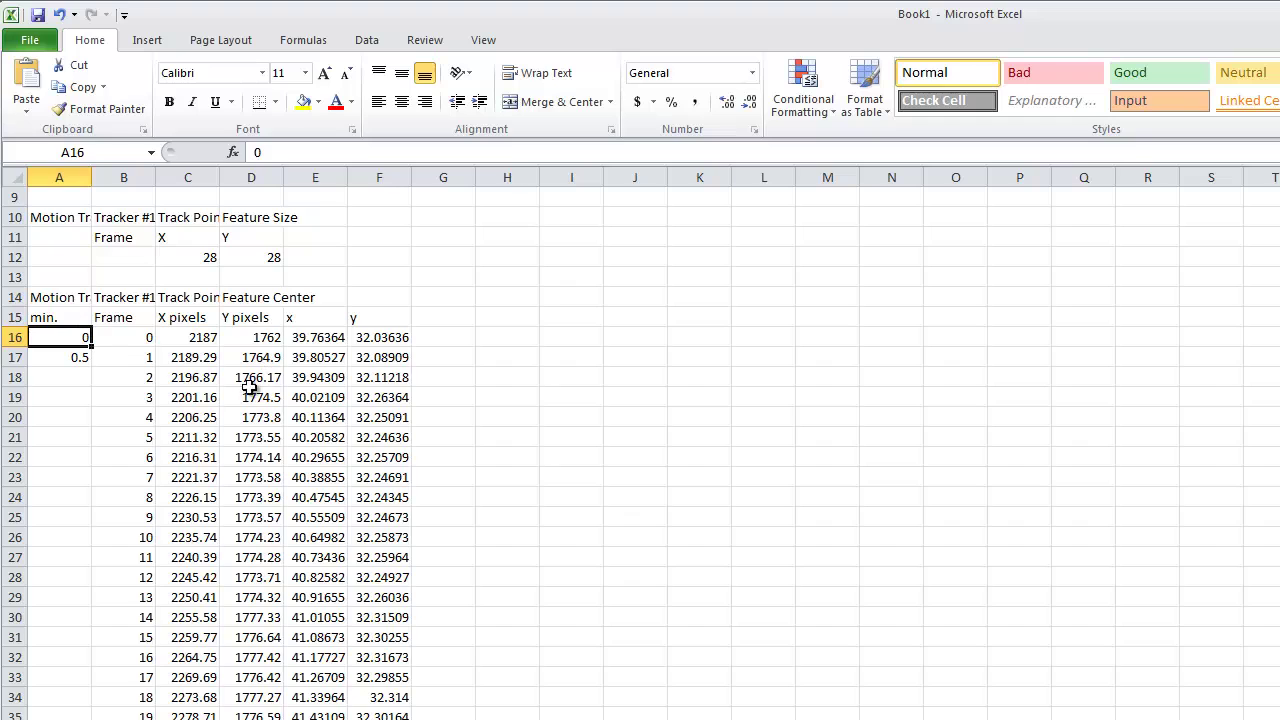
Fill the half-minute time series down column A for all tracked frames and check its first values.
left_click_drag(45, 341, 92, 719)
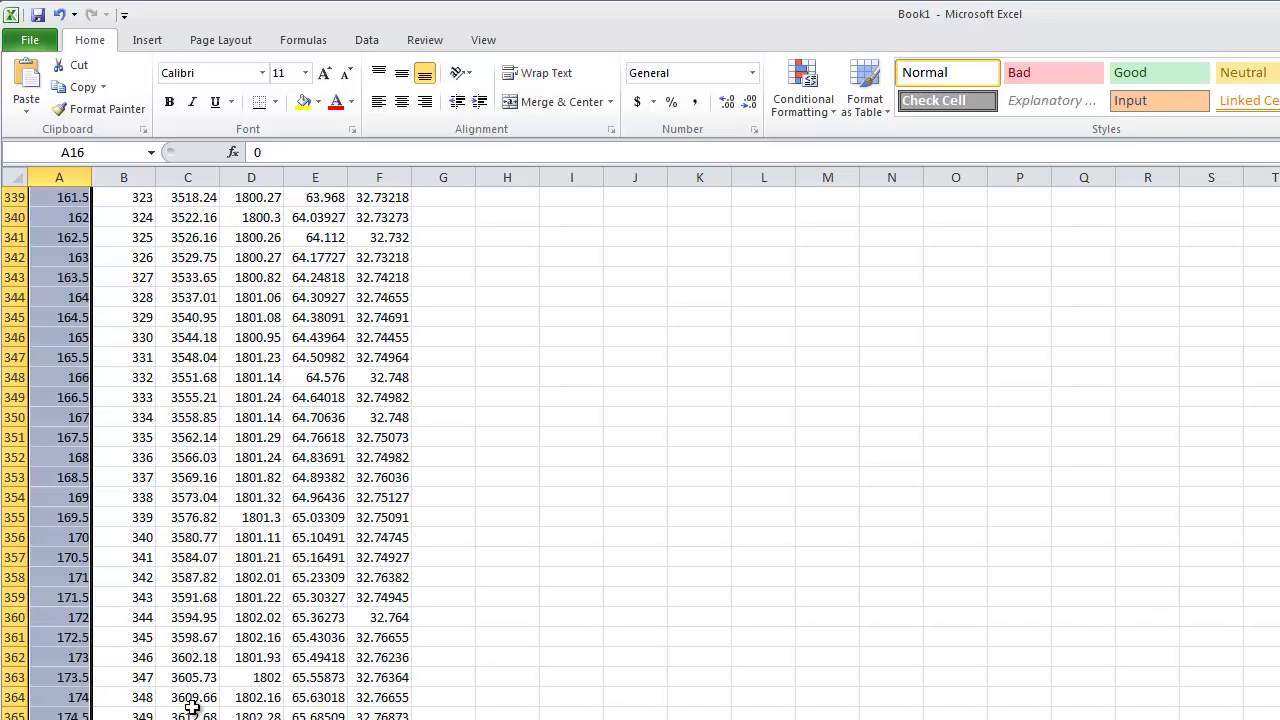
scroll(190, 690, "up", 20)
scroll(195, 662, "up", 20)
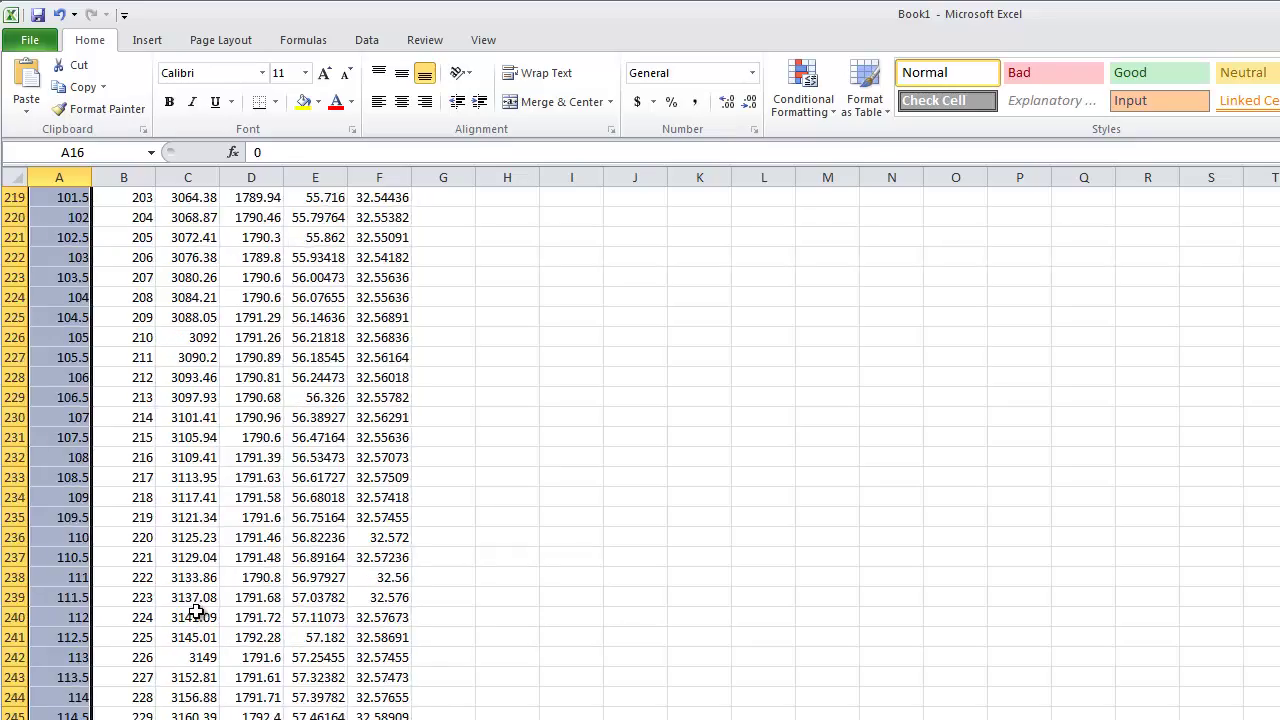
scroll(207, 497, "up", 20)
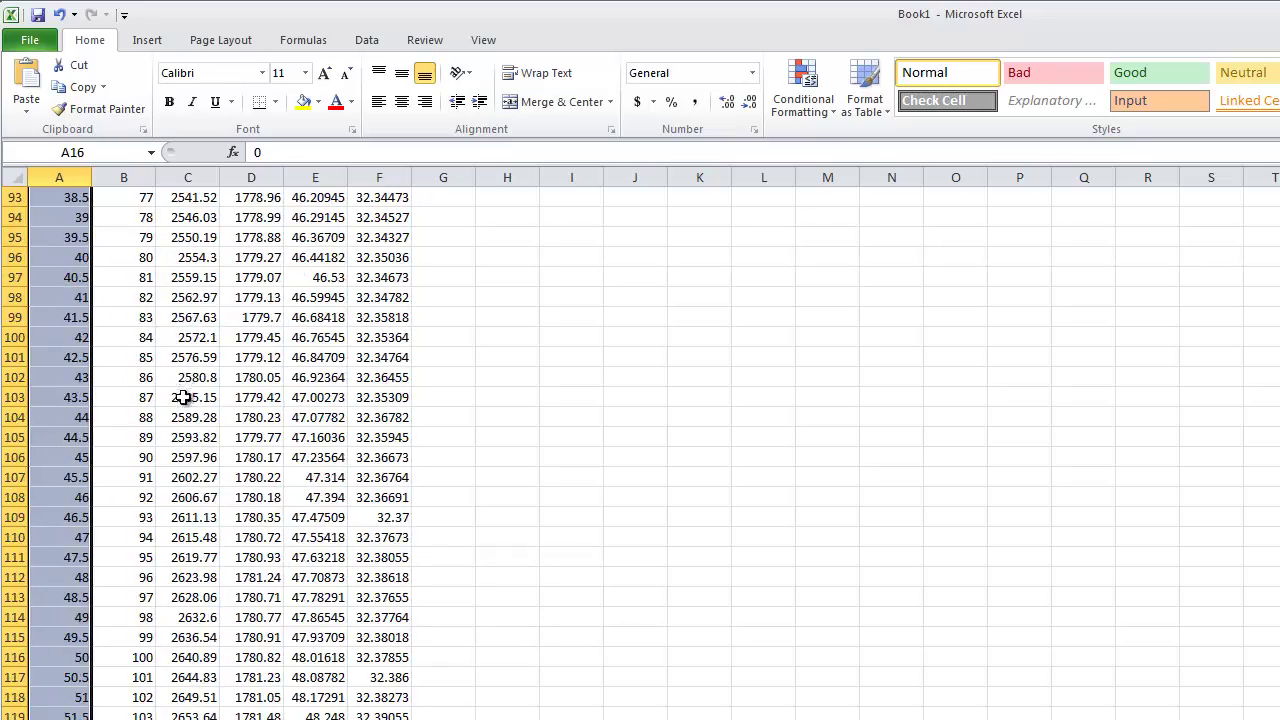
scroll(170, 253, "up", 6)
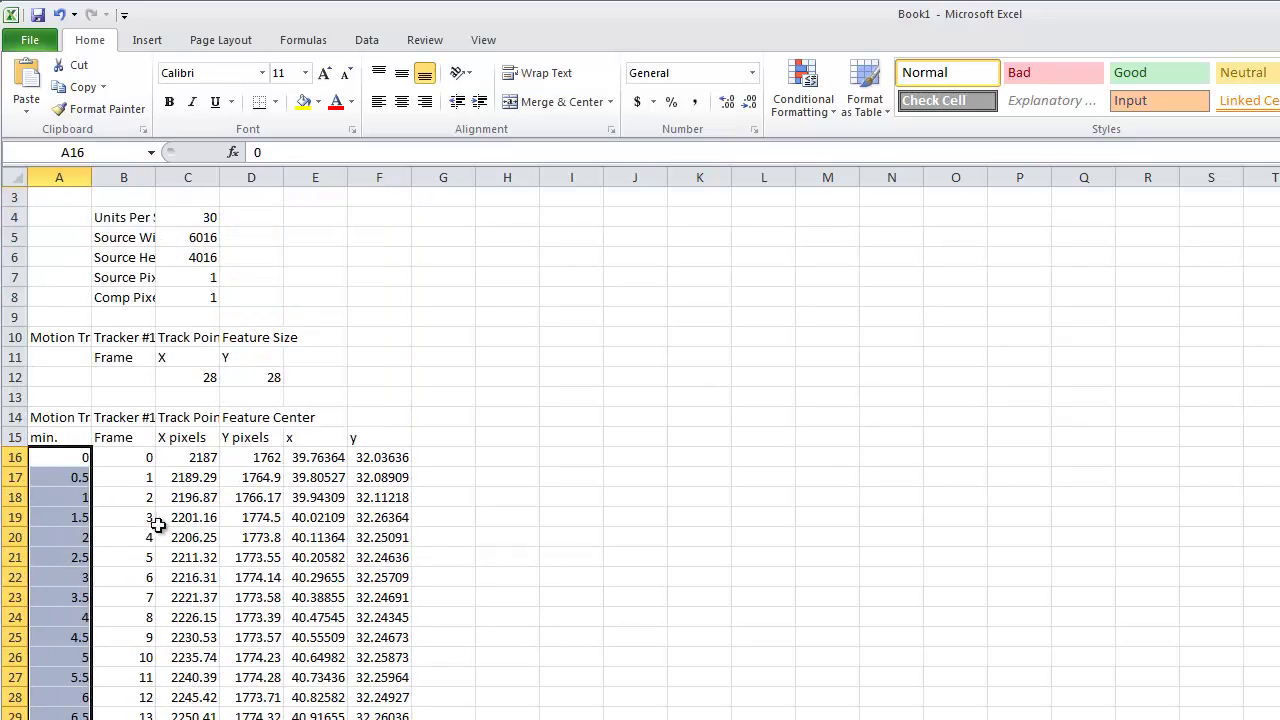
left_click(78, 464)
left_click(80, 477)
left_click(76, 497)
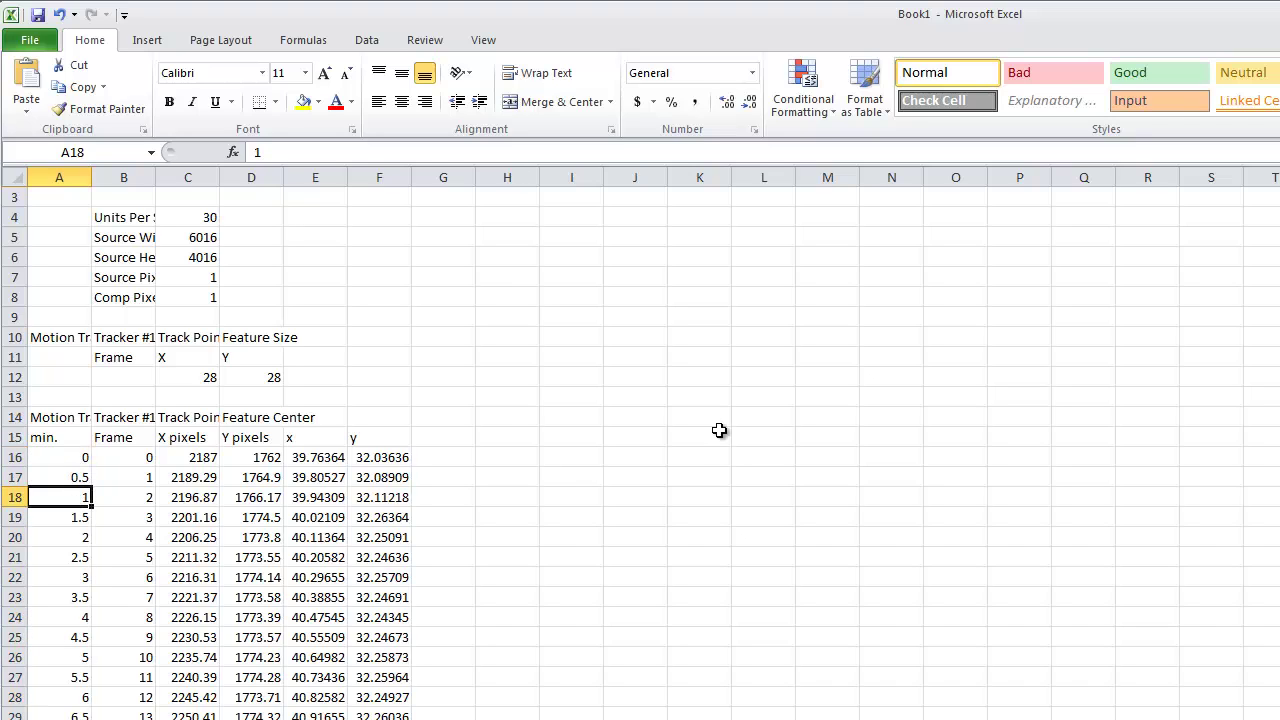
Start a point-to-point distance formula in G17 with the squared x difference, =sqrt((E17-E16)^2+.
left_click(440, 460)
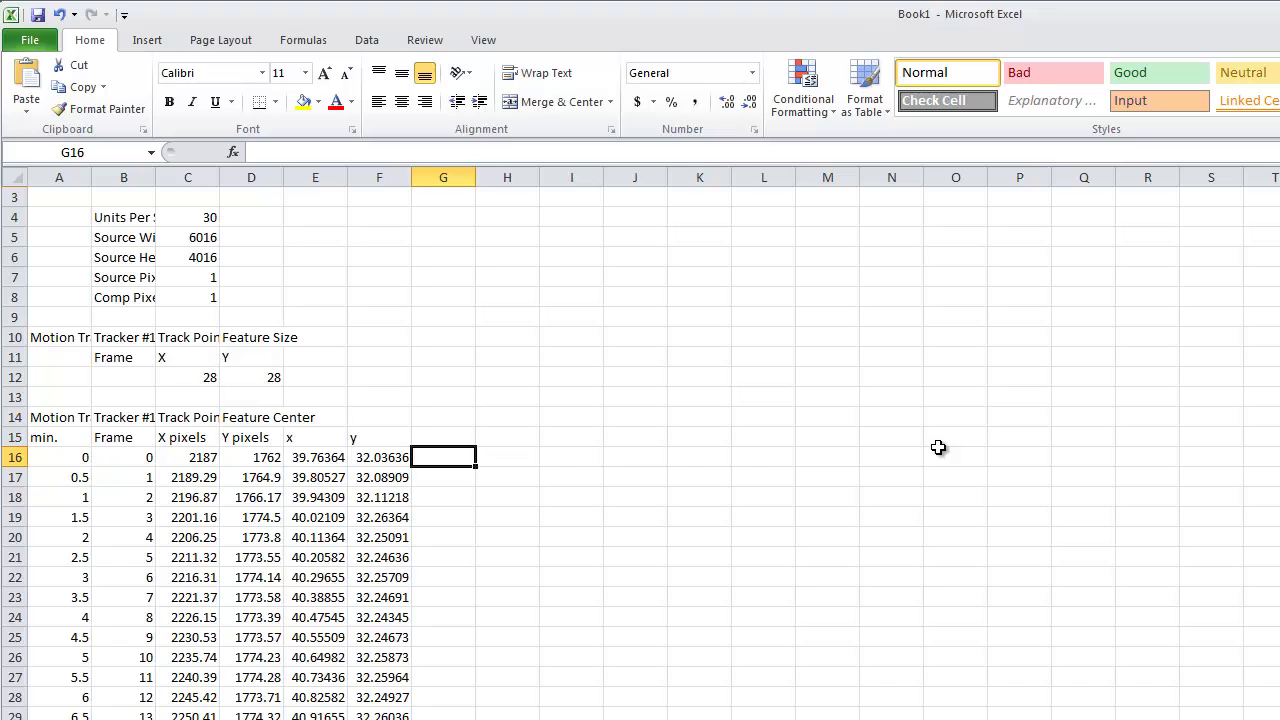
left_click(446, 477)
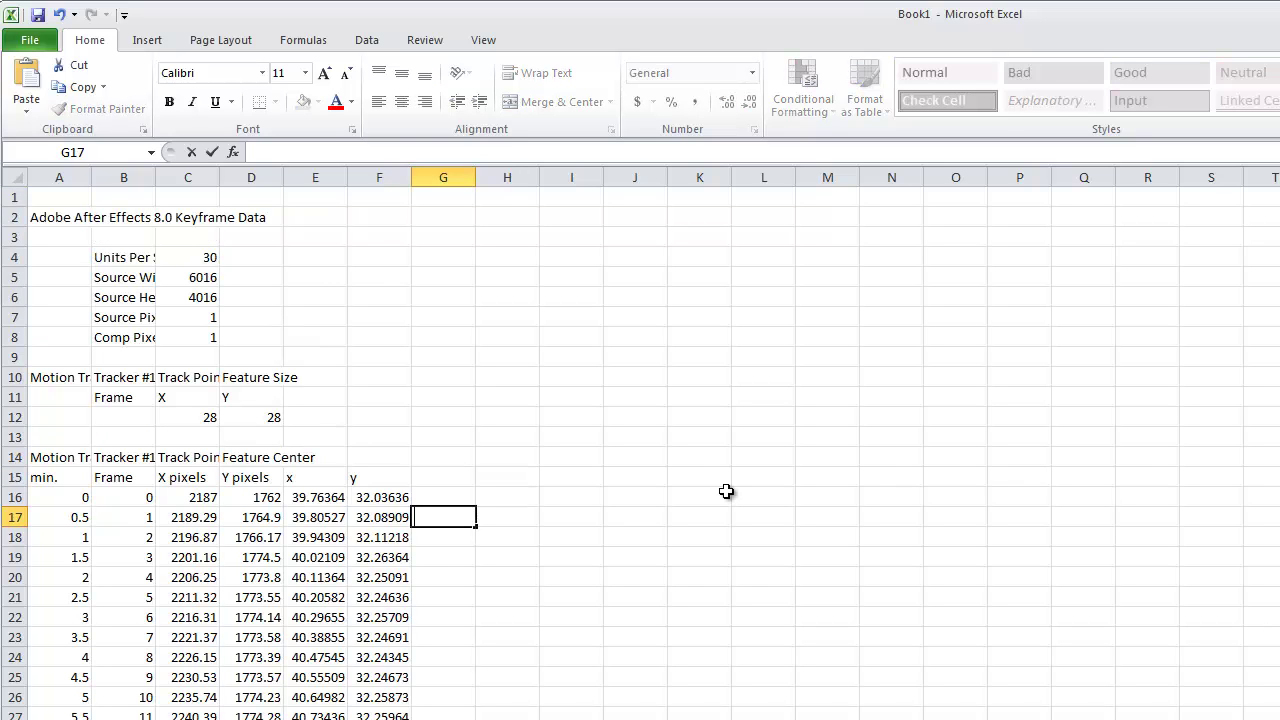
type("=")
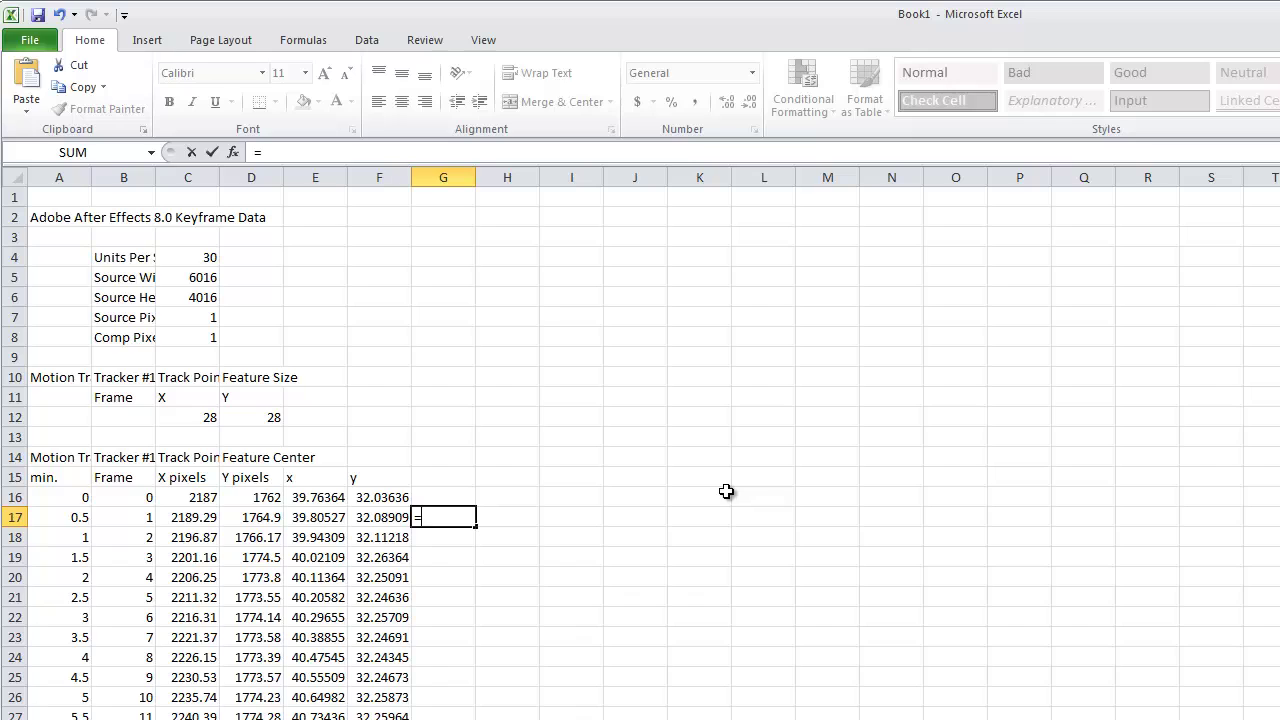
type("sqrt")
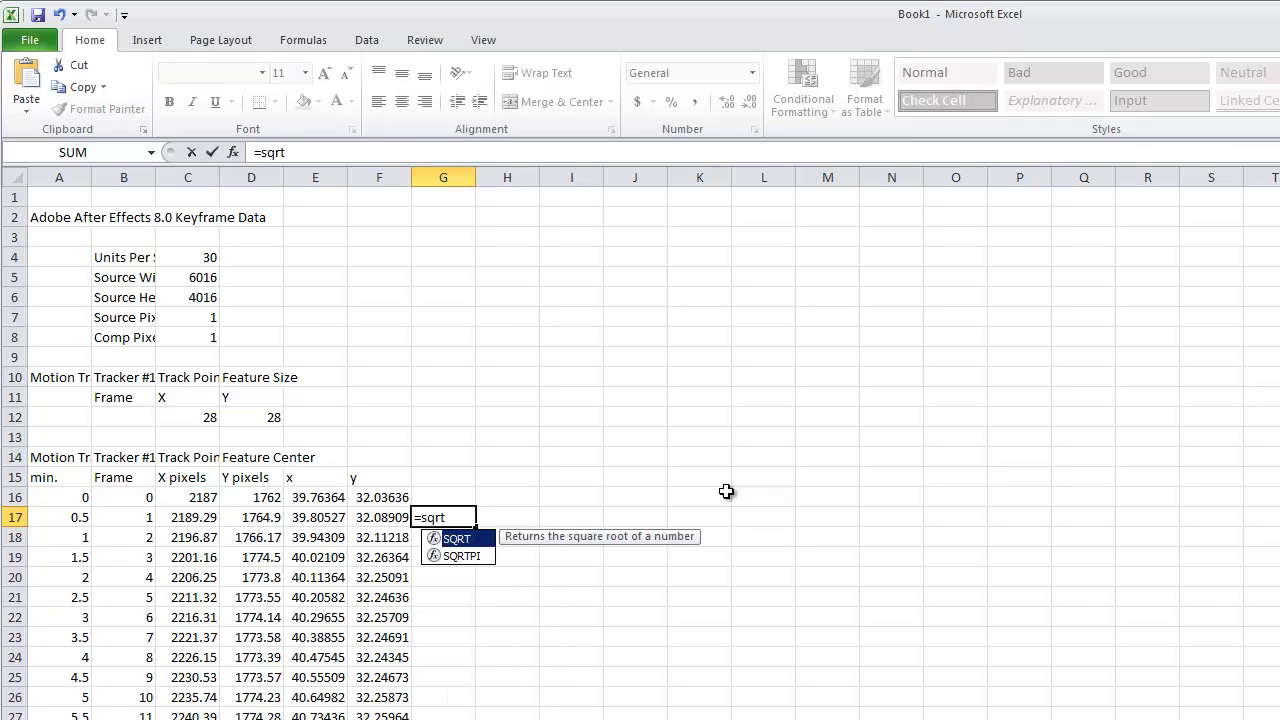
type("((")
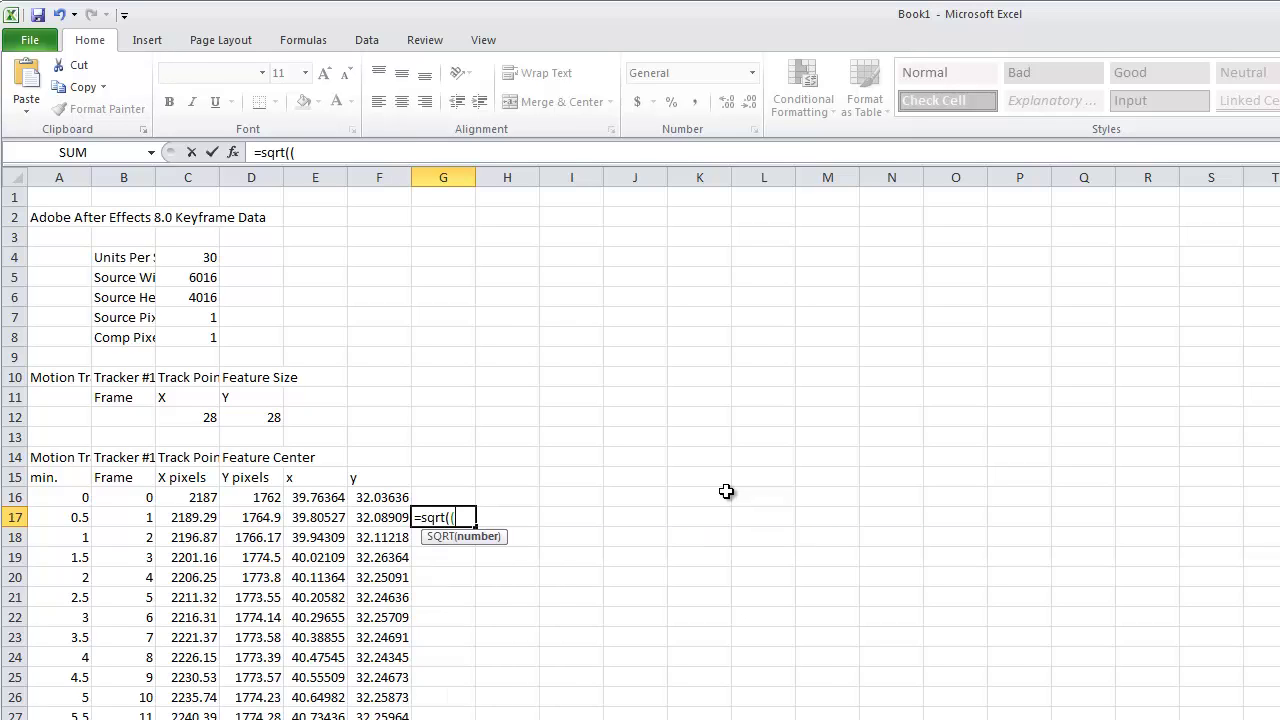
left_click(310, 518)
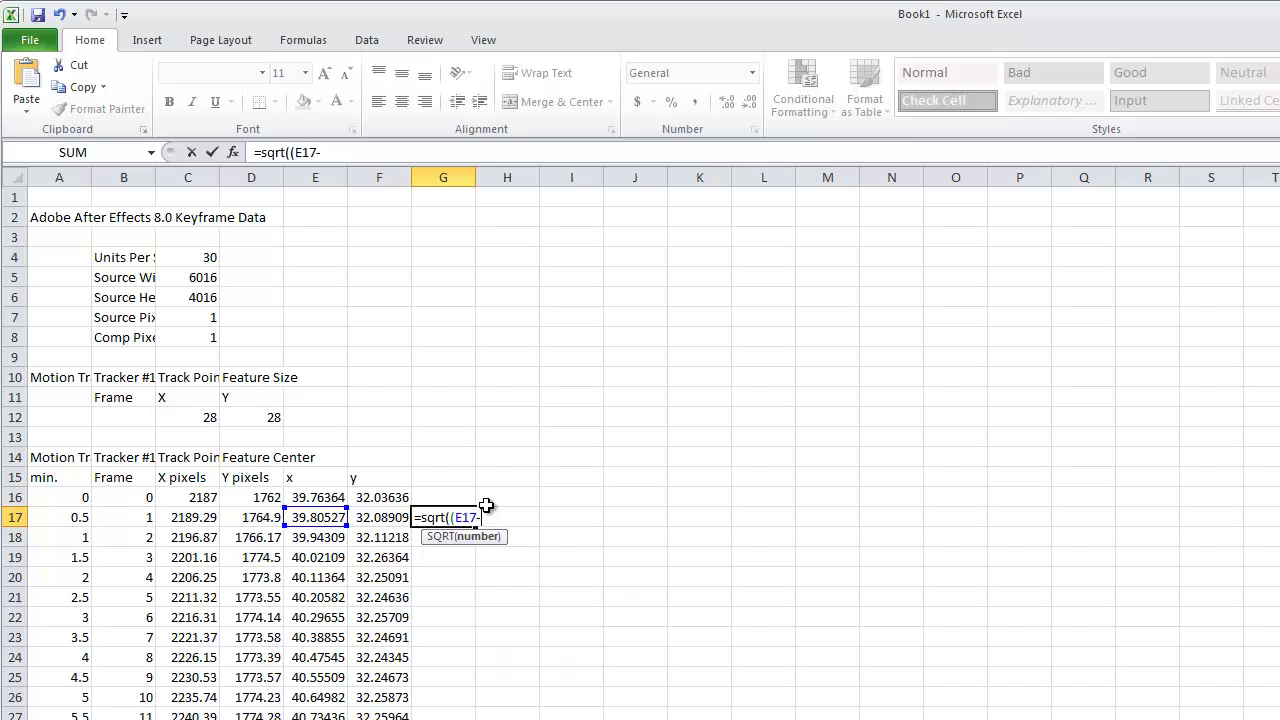
type("-")
left_click(300, 493)
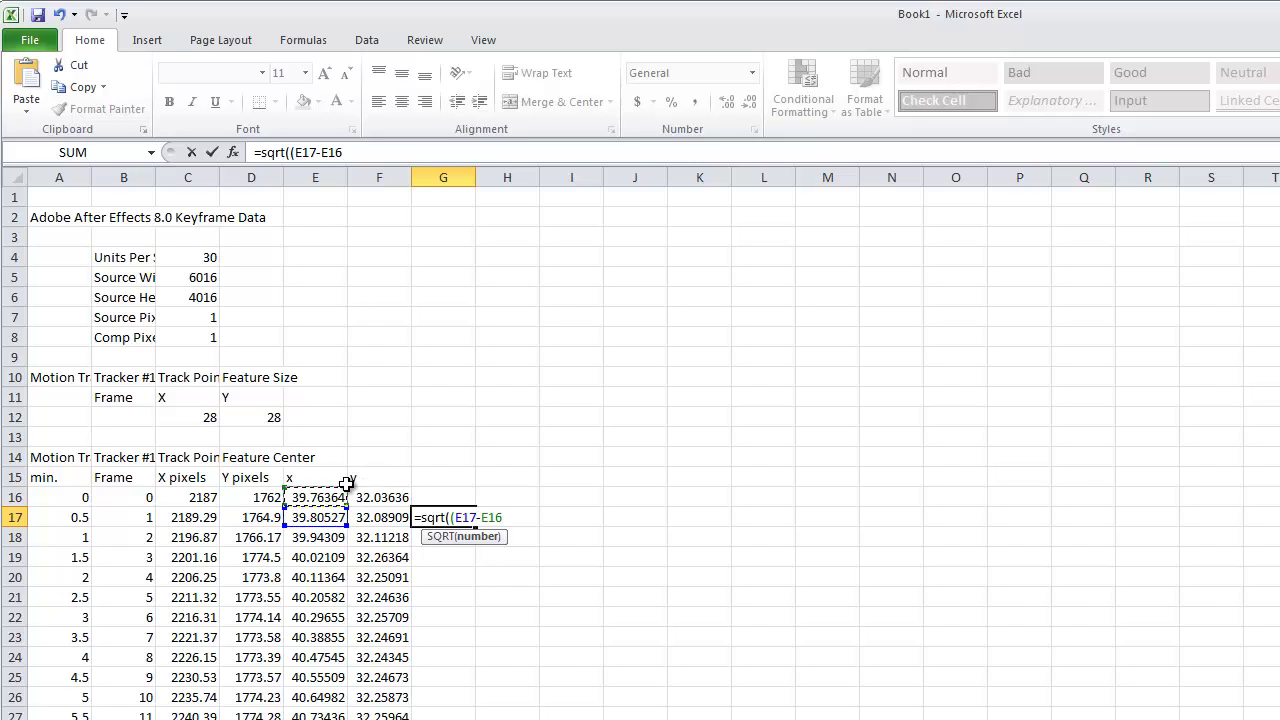
type(")^2")
key("BackSpace")
type("2+")
Complete the distance formula in G17 by adding the squared y difference, (F17-F16)^2), and enter it.
left_click(375, 518)
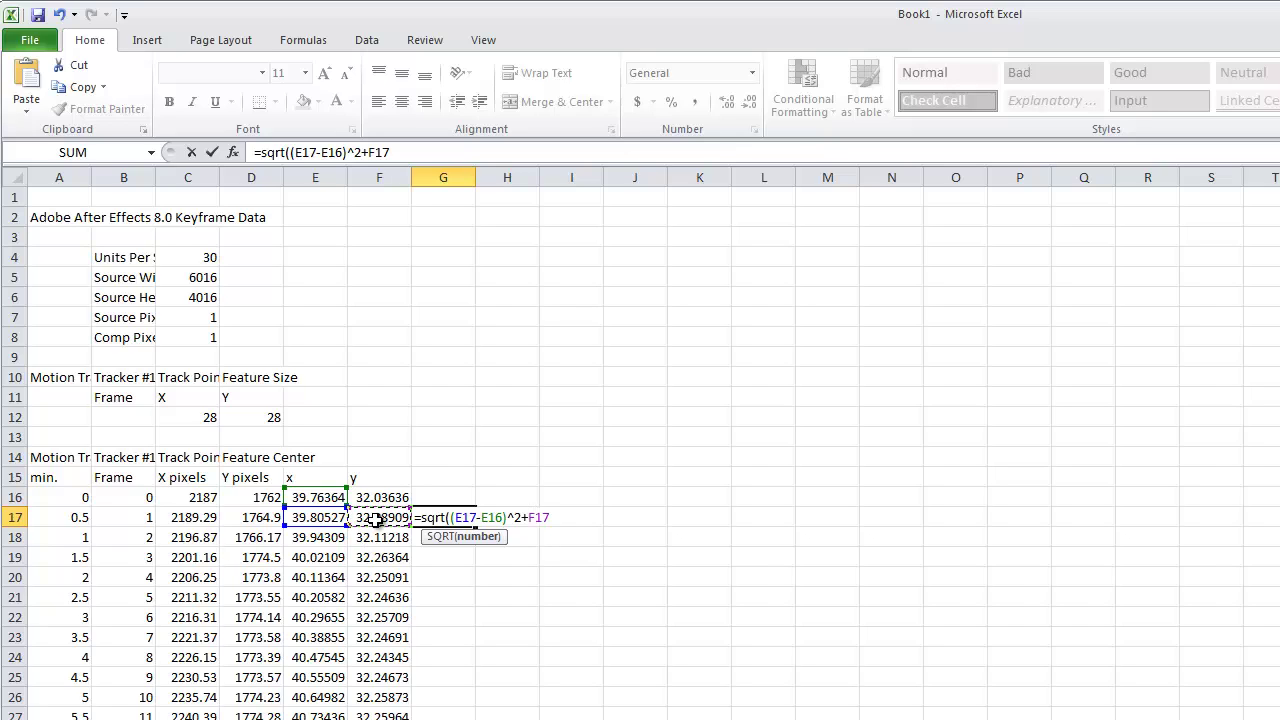
type("-")
key("BackSpace")
key("BackSpace")
key("BackSpace")
type("(")
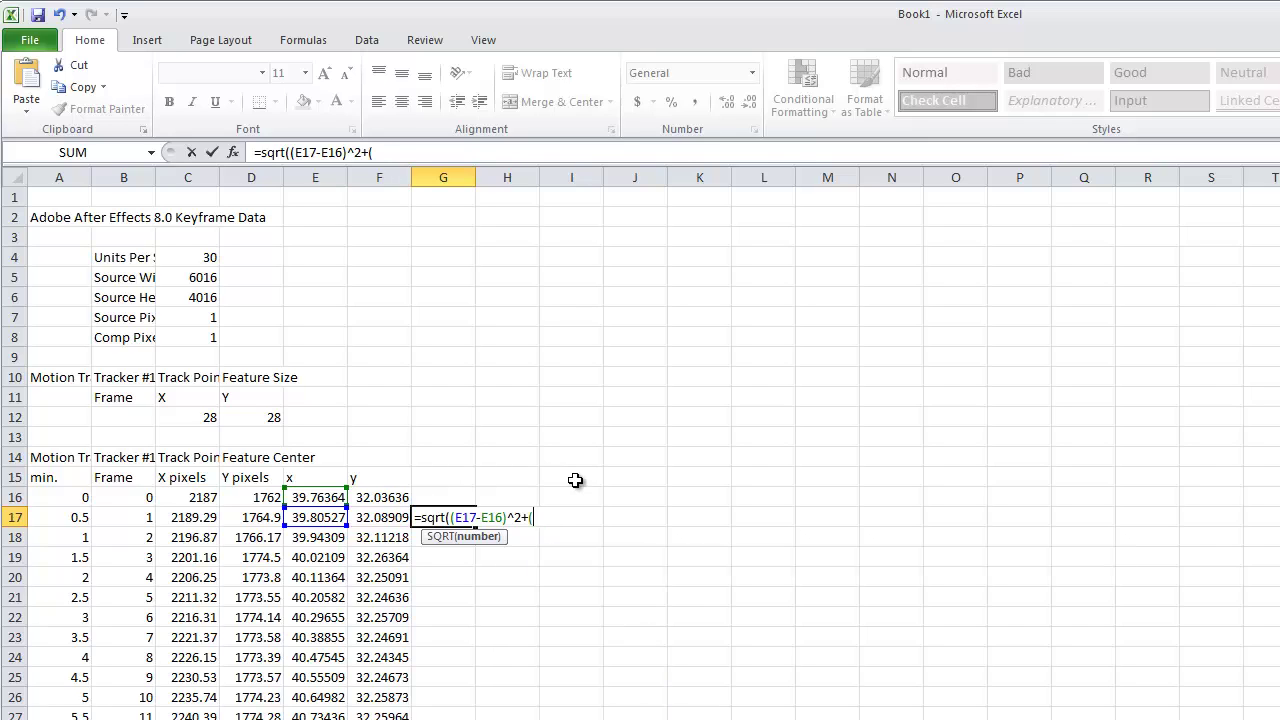
left_click(378, 517)
type("-")
left_click(380, 497)
type(")")
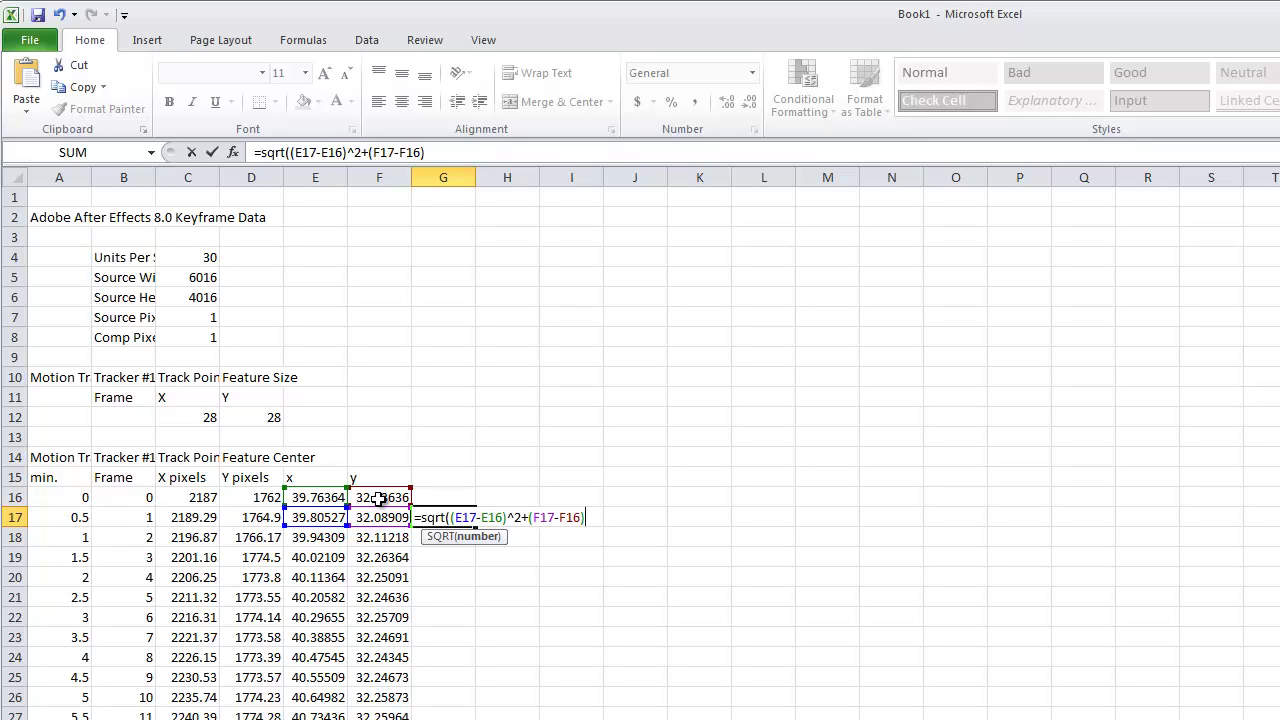
type("^2)")
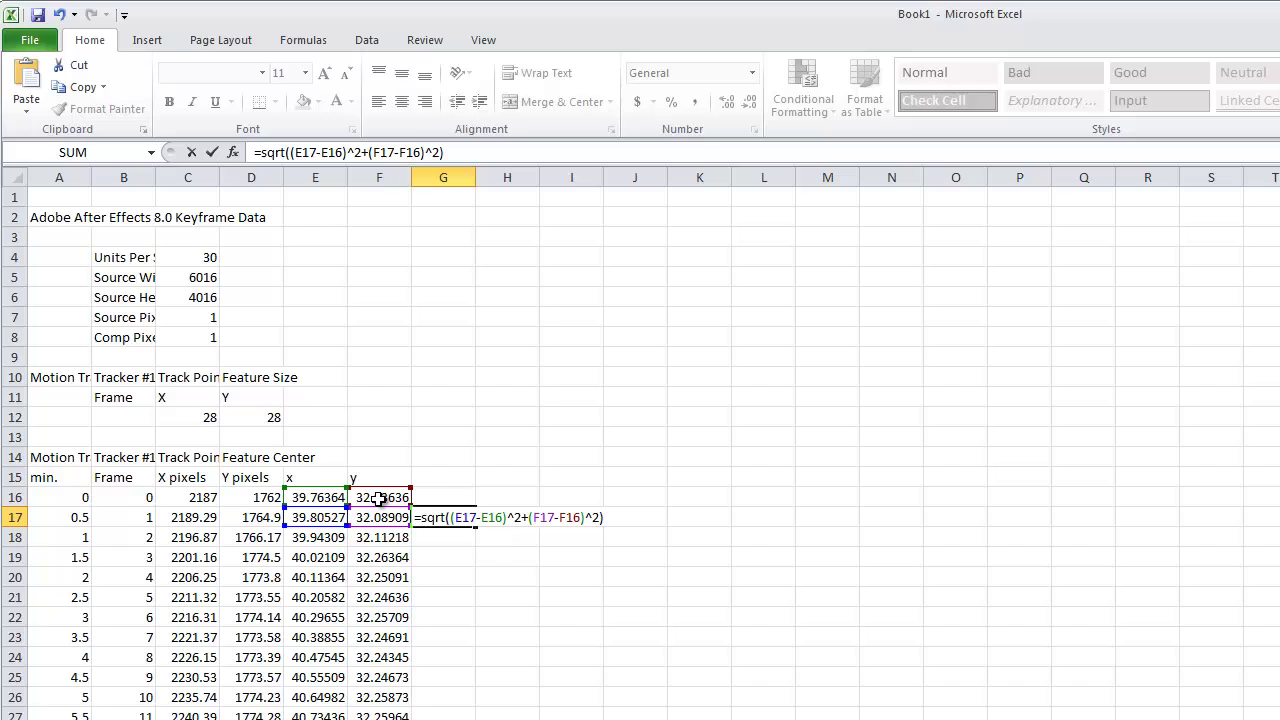
key("Return")
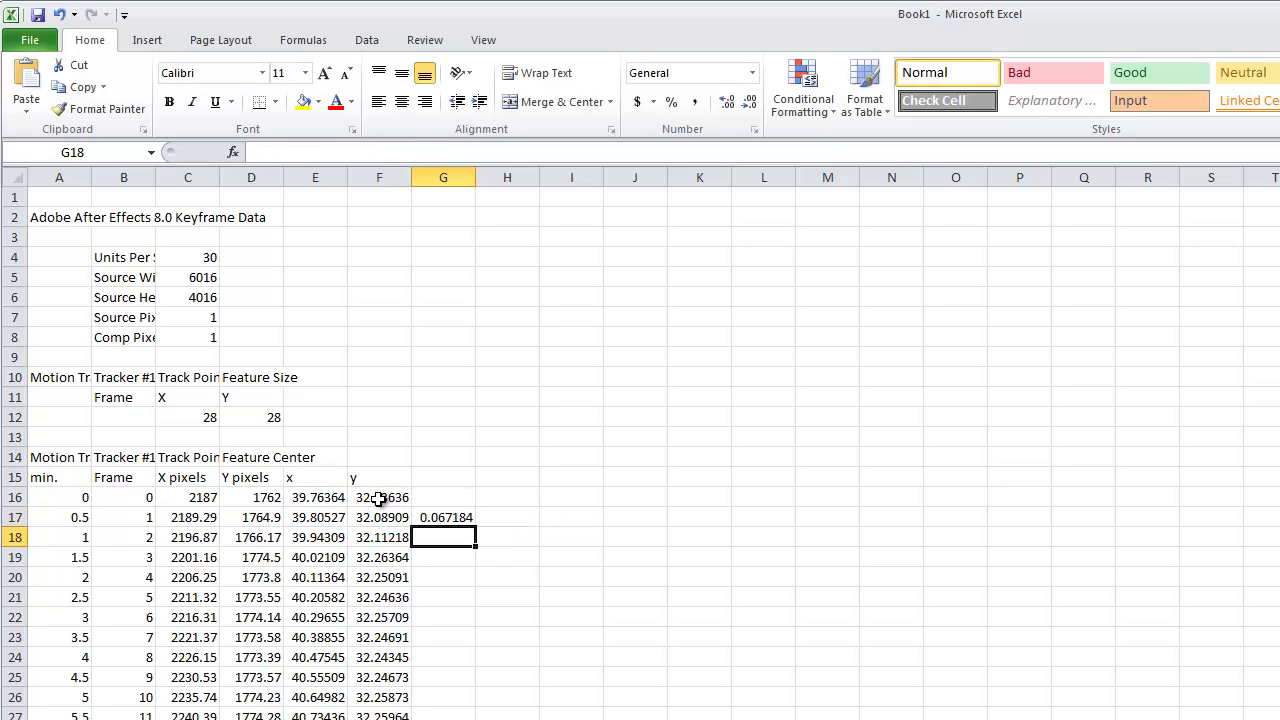
Turn the distance in G17 into a speed by enclosing the square root in parentheses and dividing it by 0.5.
left_click(440, 517)
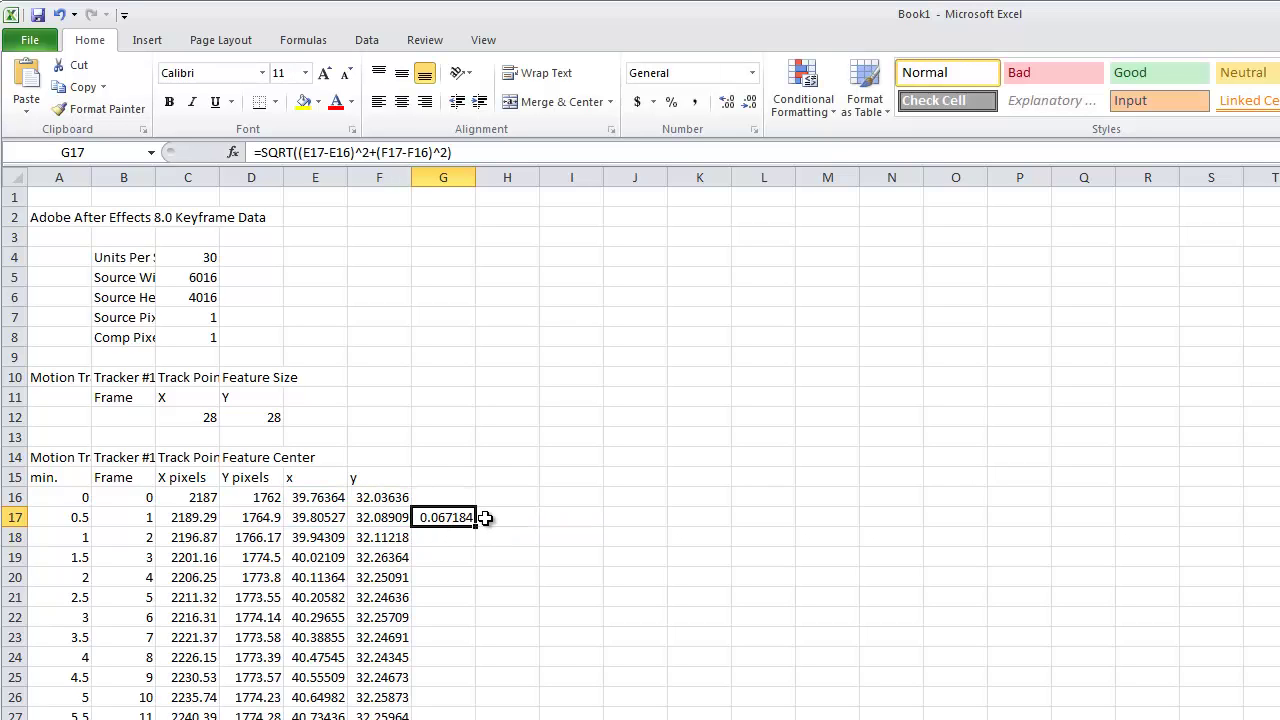
left_click(492, 517)
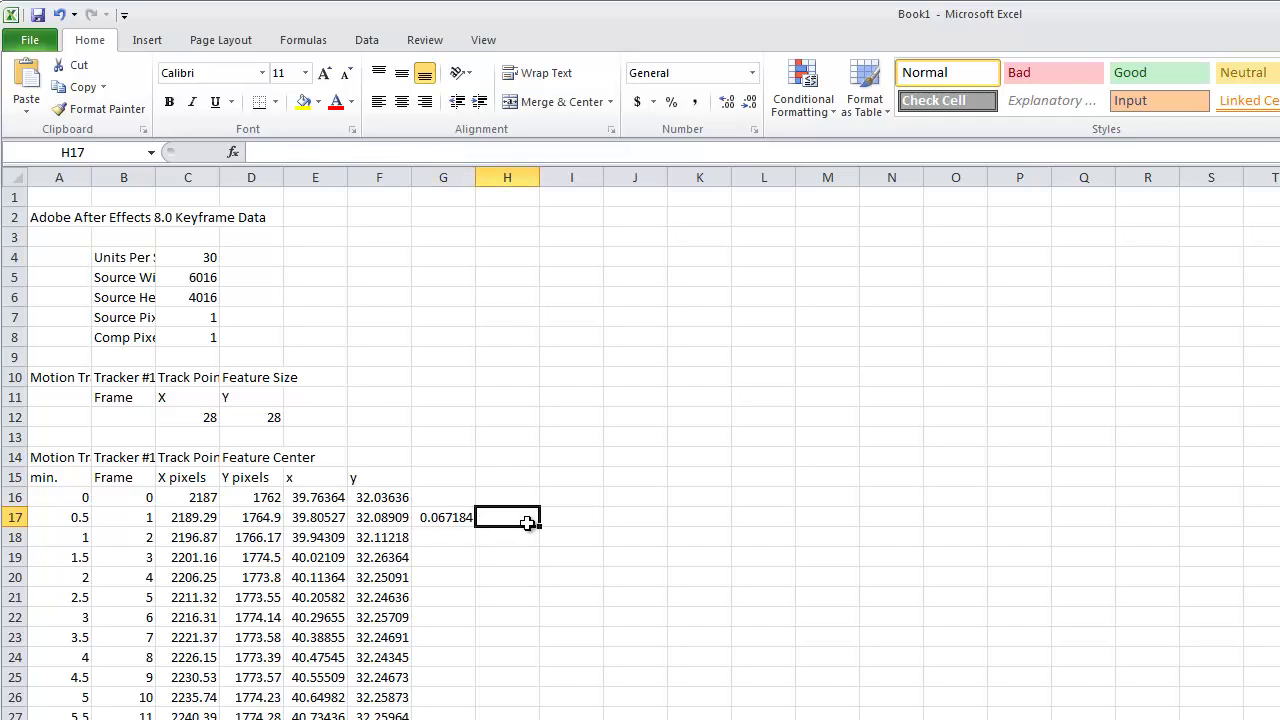
left_click(448, 517)
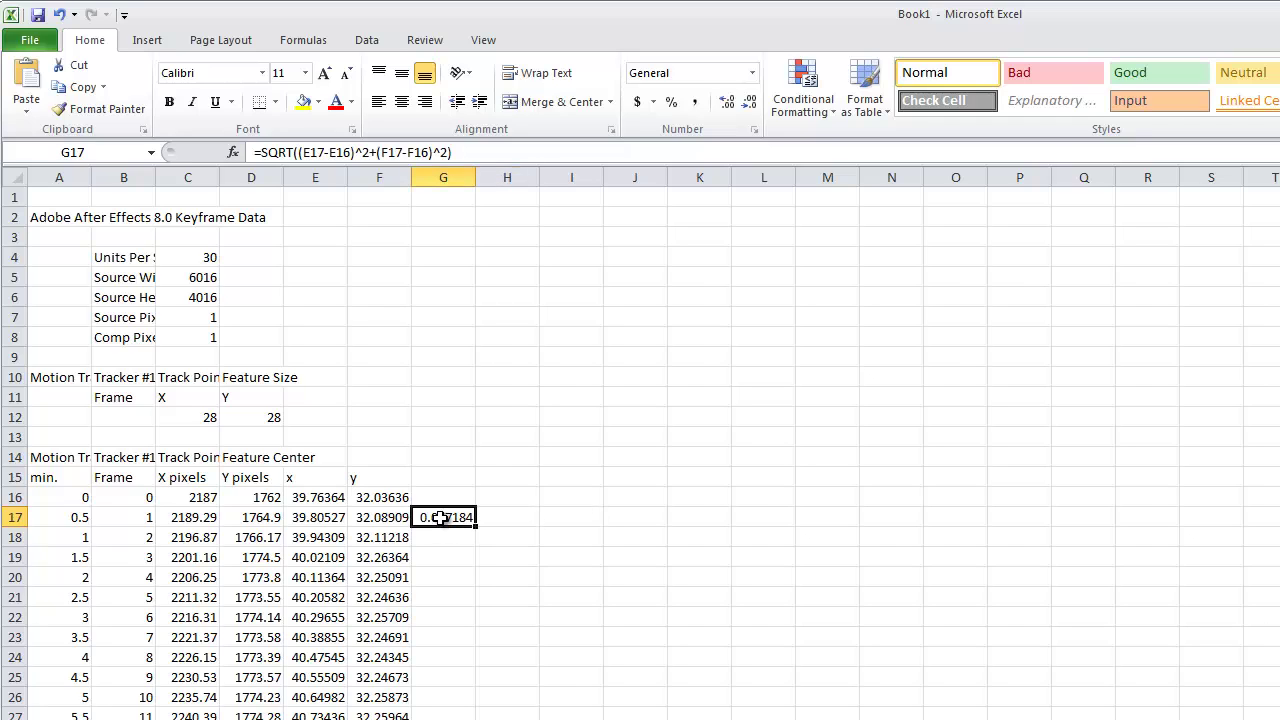
left_click(475, 152)
type(")")
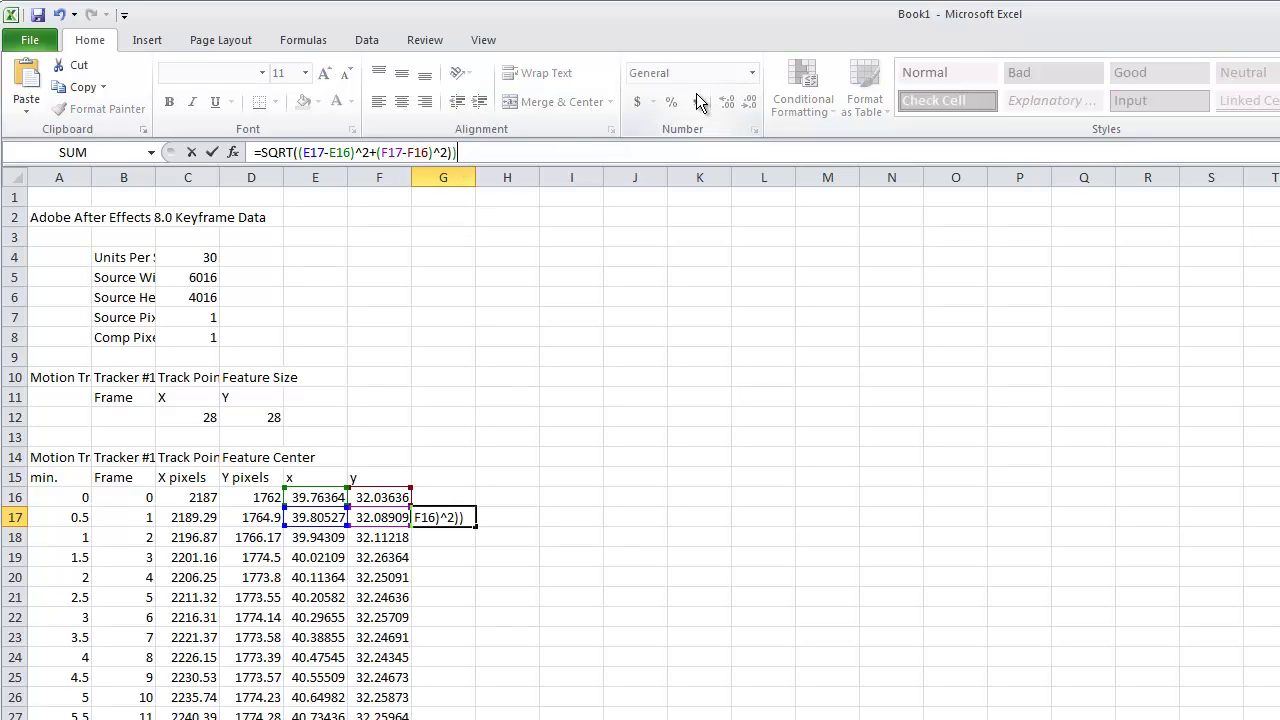
left_click(264, 152)
type("(")
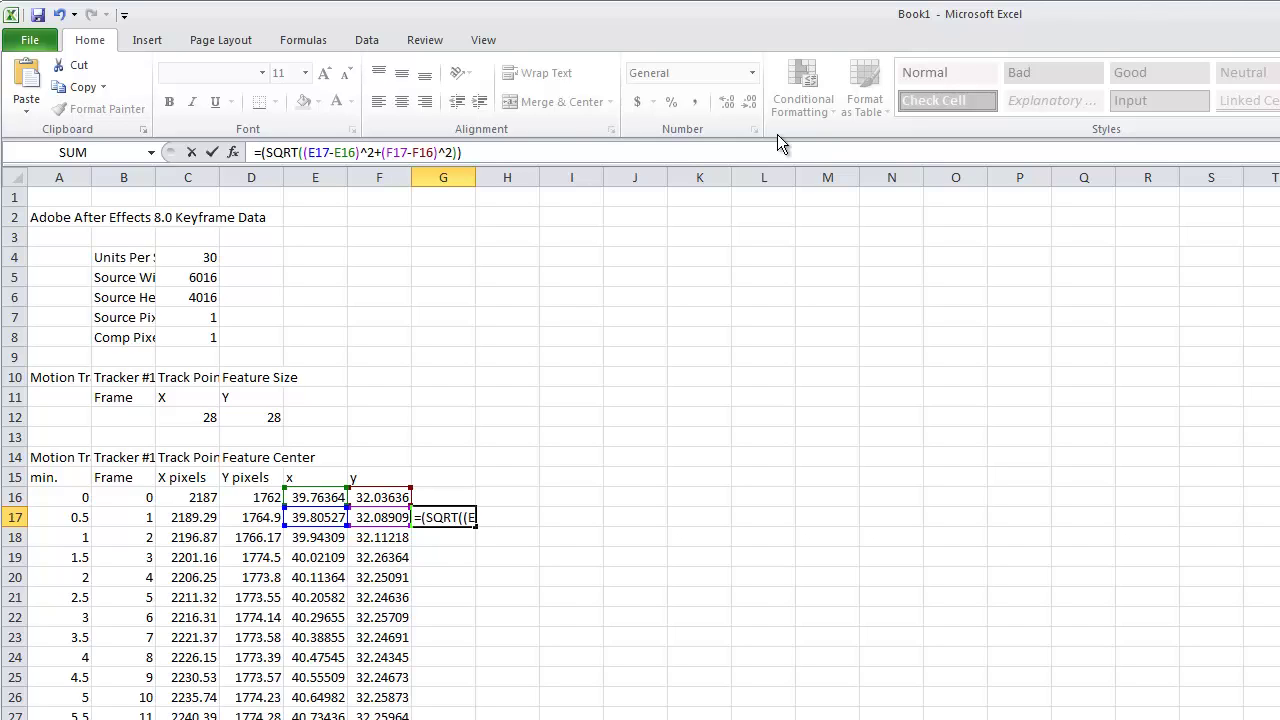
left_click(497, 147)
type("/.")
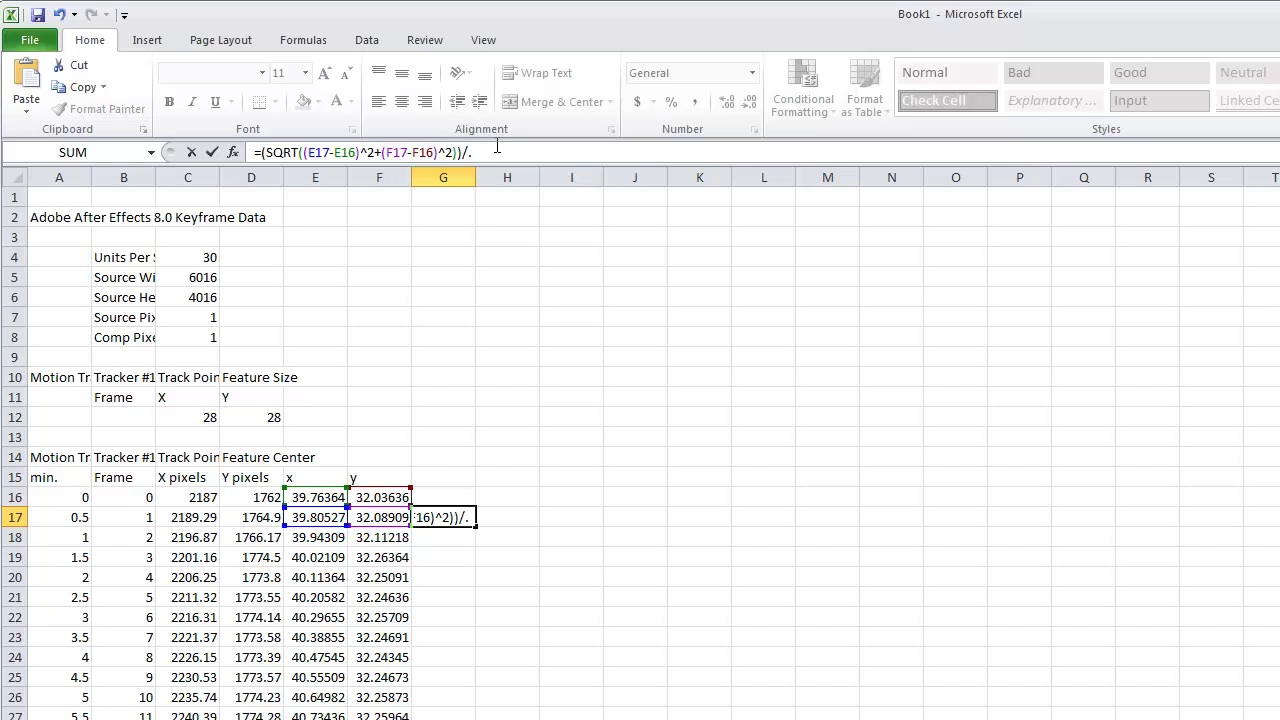
type("5")
key("Return")
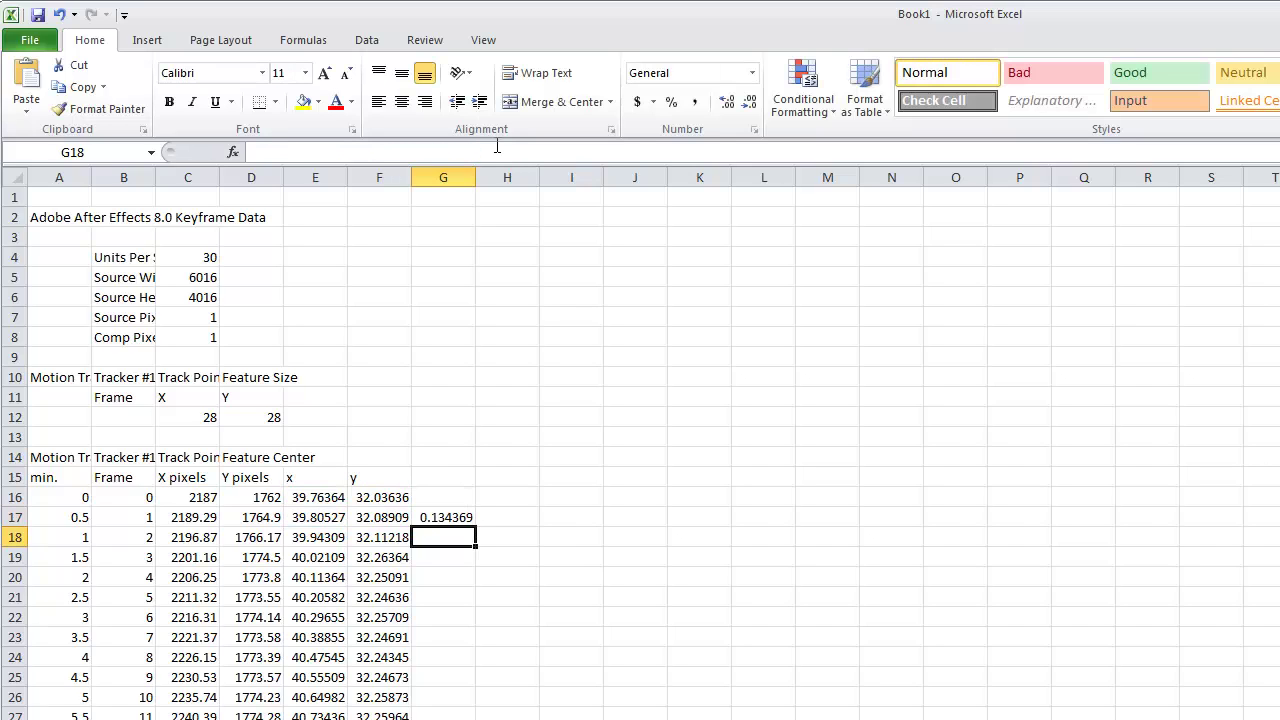
Fill the speed formula from G17 down through all tracked frames and return to the start of the table.
left_click(443, 516)
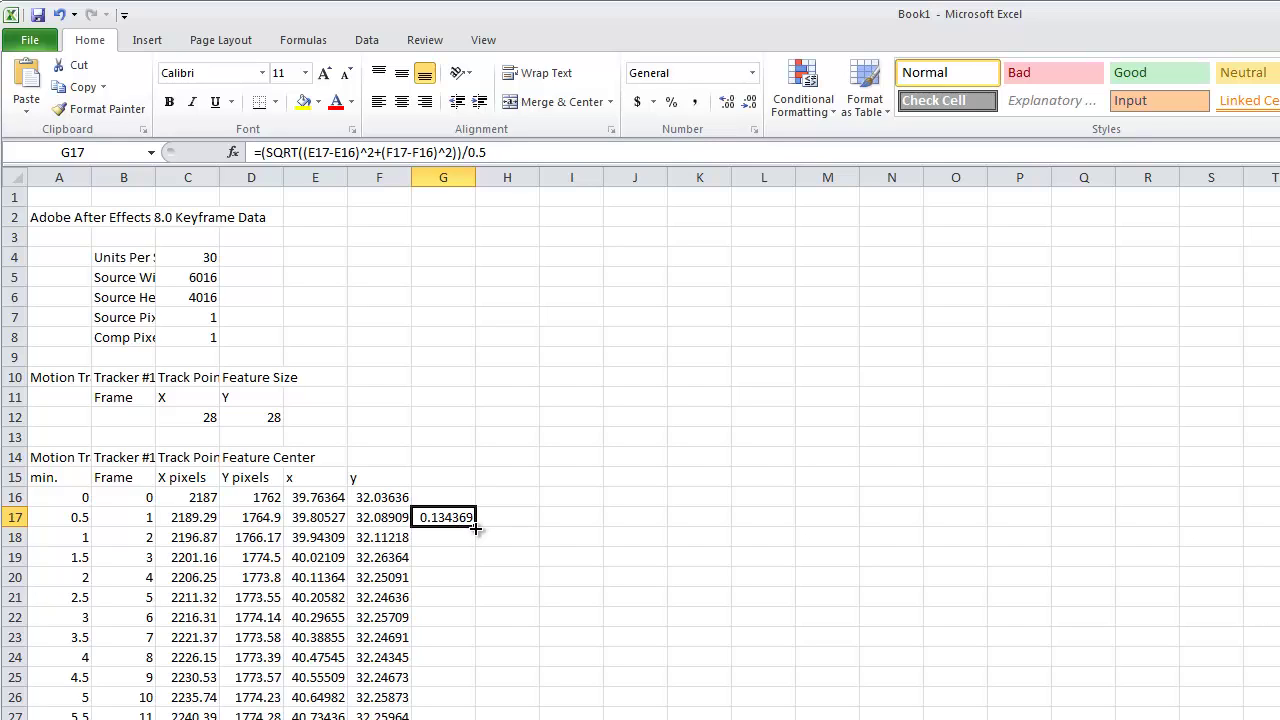
left_click_drag(476, 528, 478, 718)
scroll(449, 351, "up", 18)
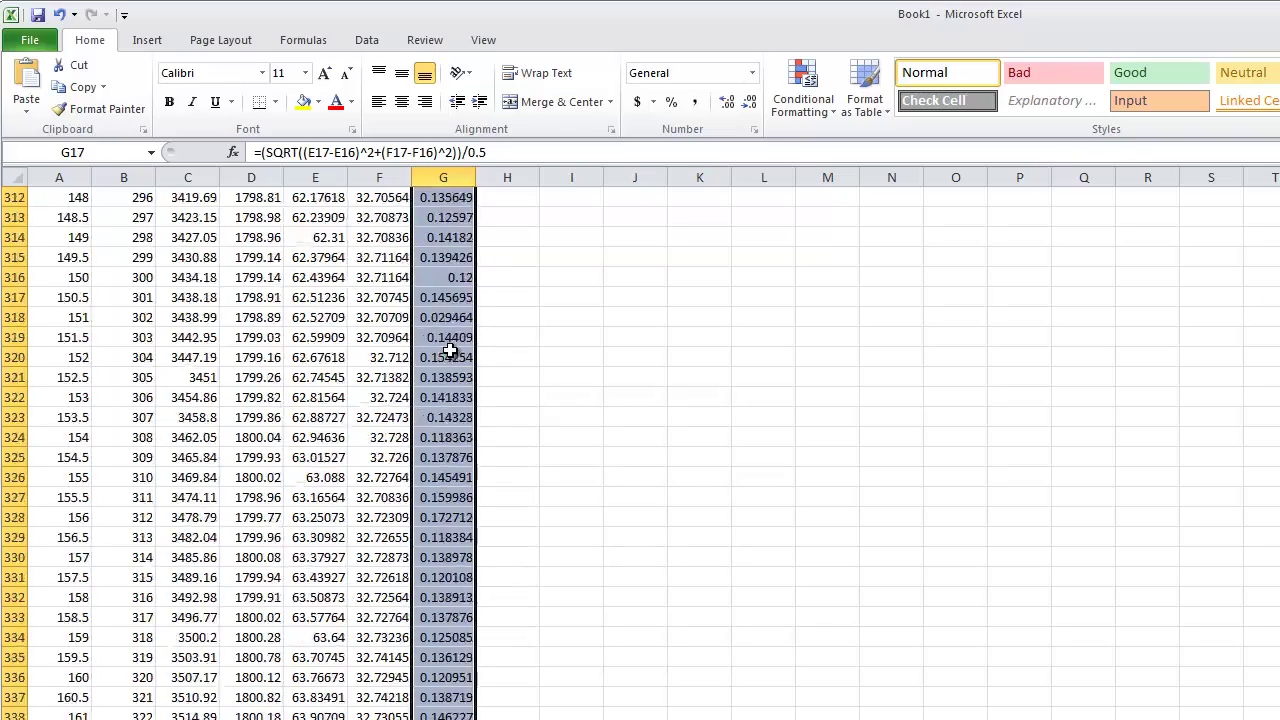
scroll(449, 347, "up", 20)
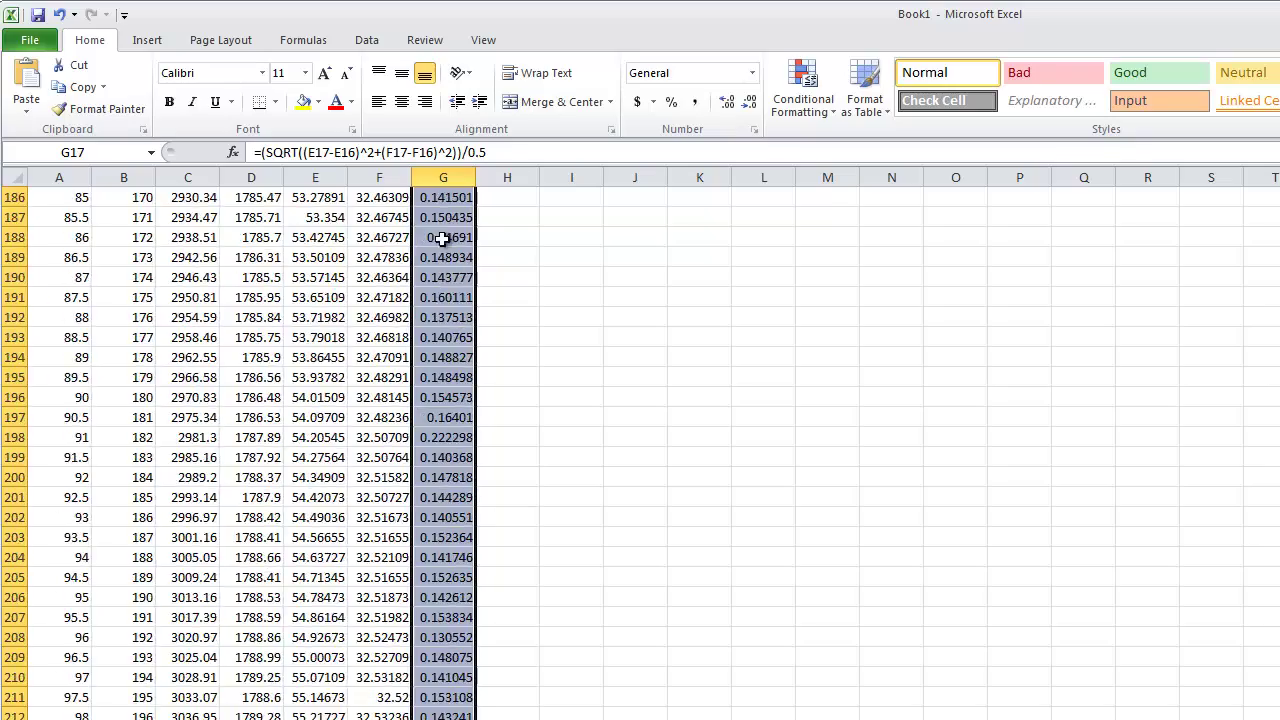
scroll(439, 240, "up", 20)
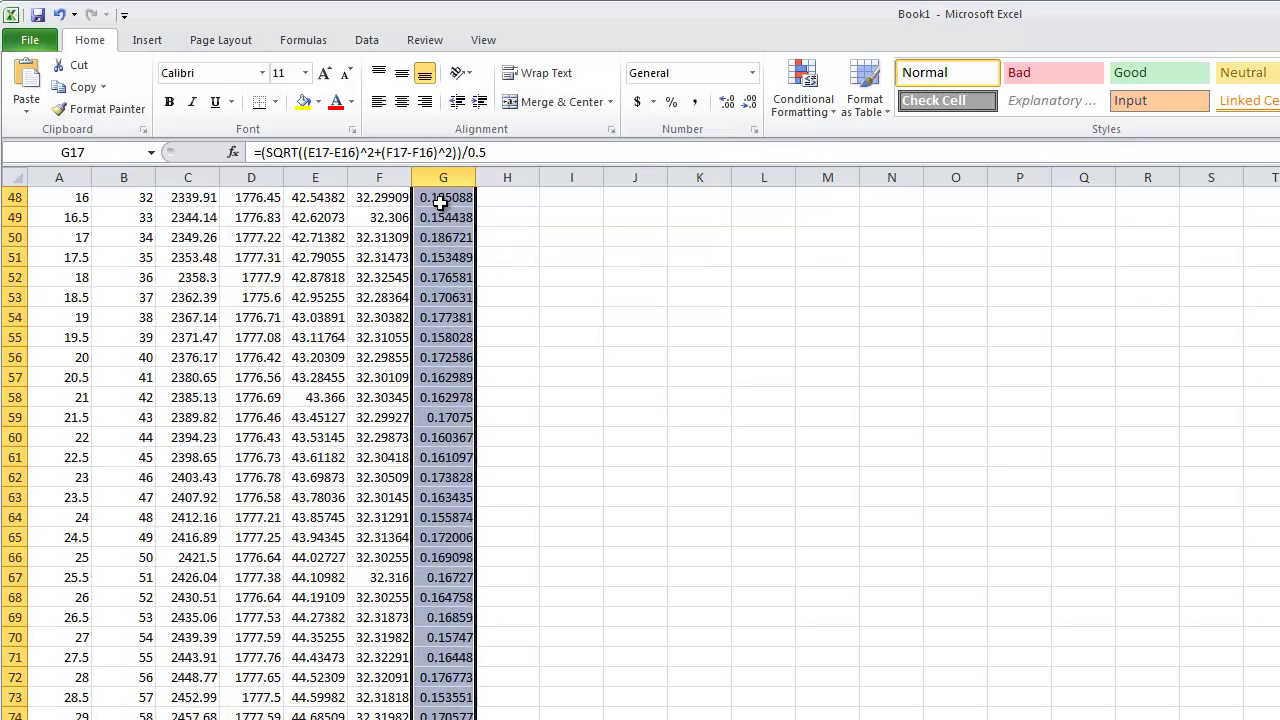
scroll(433, 203, "up", 5)
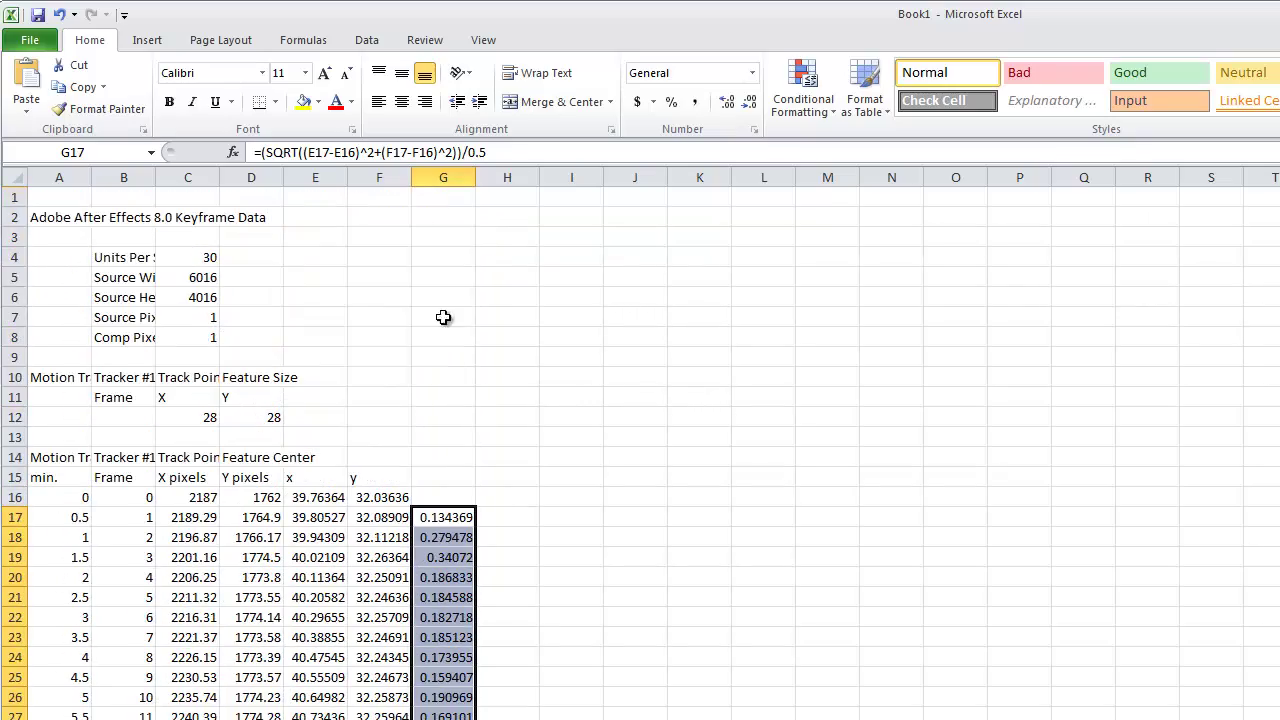
Insert a 2-D stacked line chart of the speed values in column G and enlarge it beside the table.
right_click(450, 518)
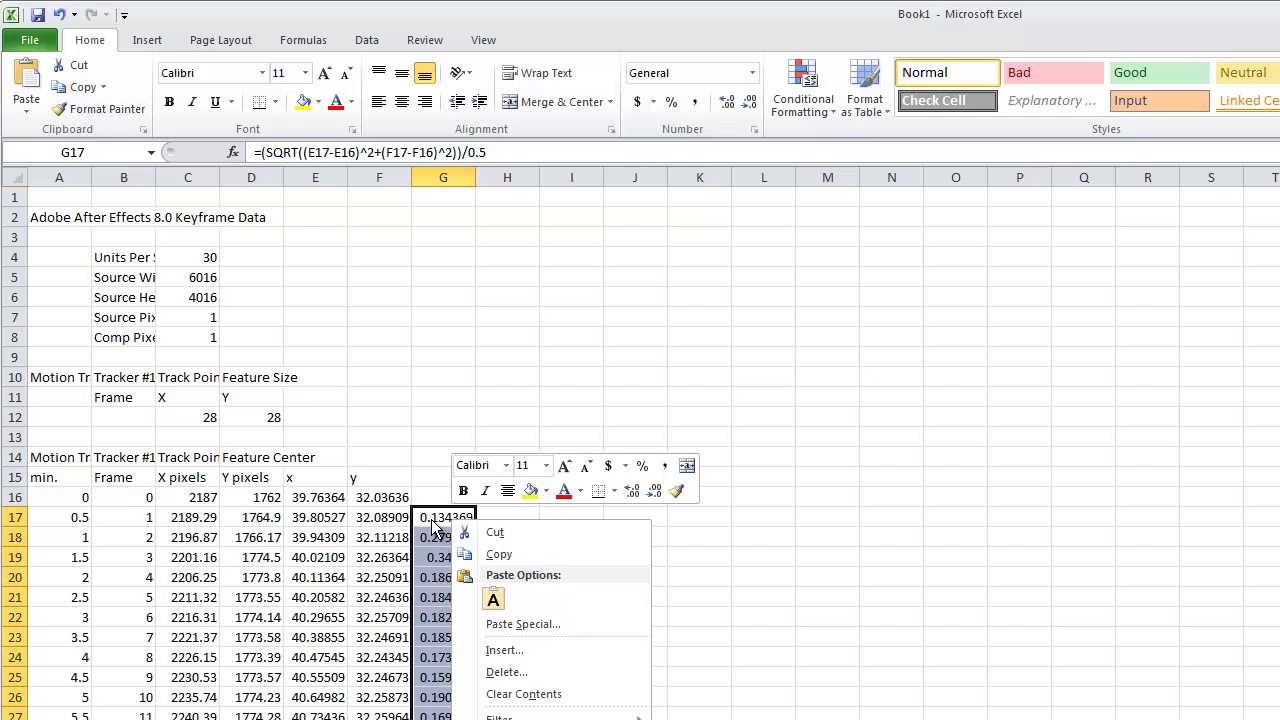
left_click(148, 40)
left_click(425, 82)
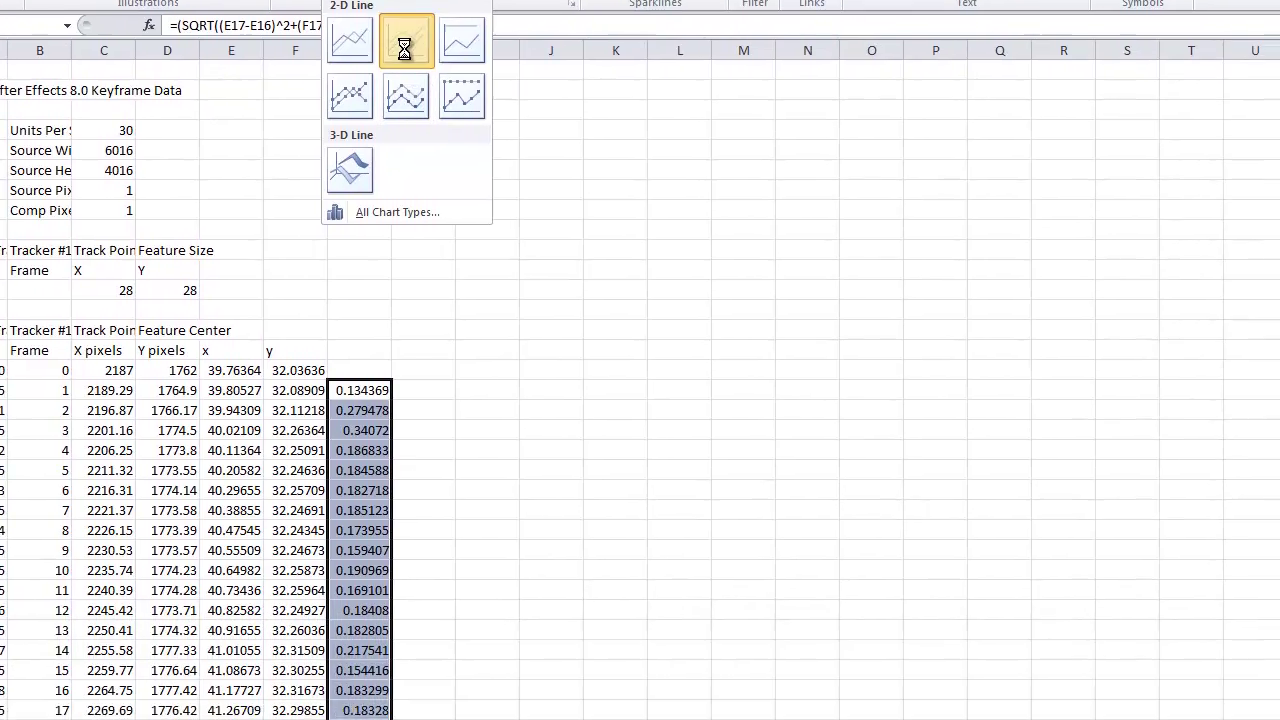
left_click(404, 48)
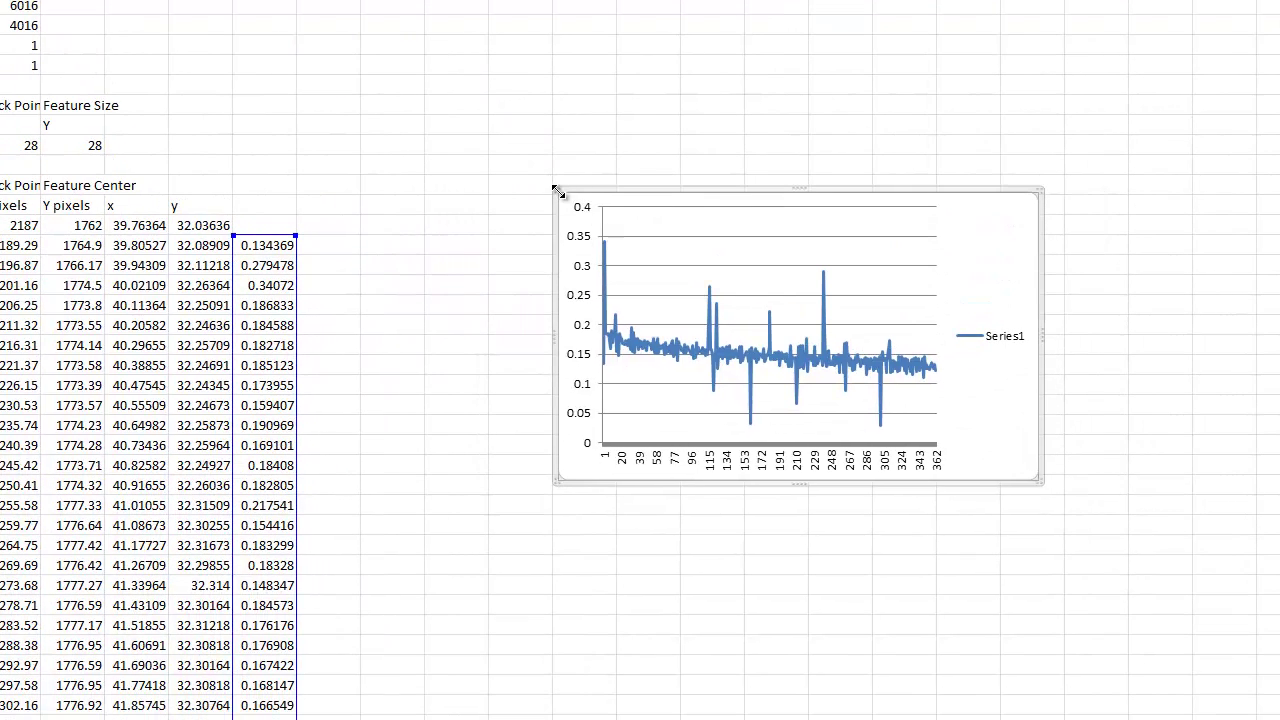
left_click_drag(560, 192, 340, 13)
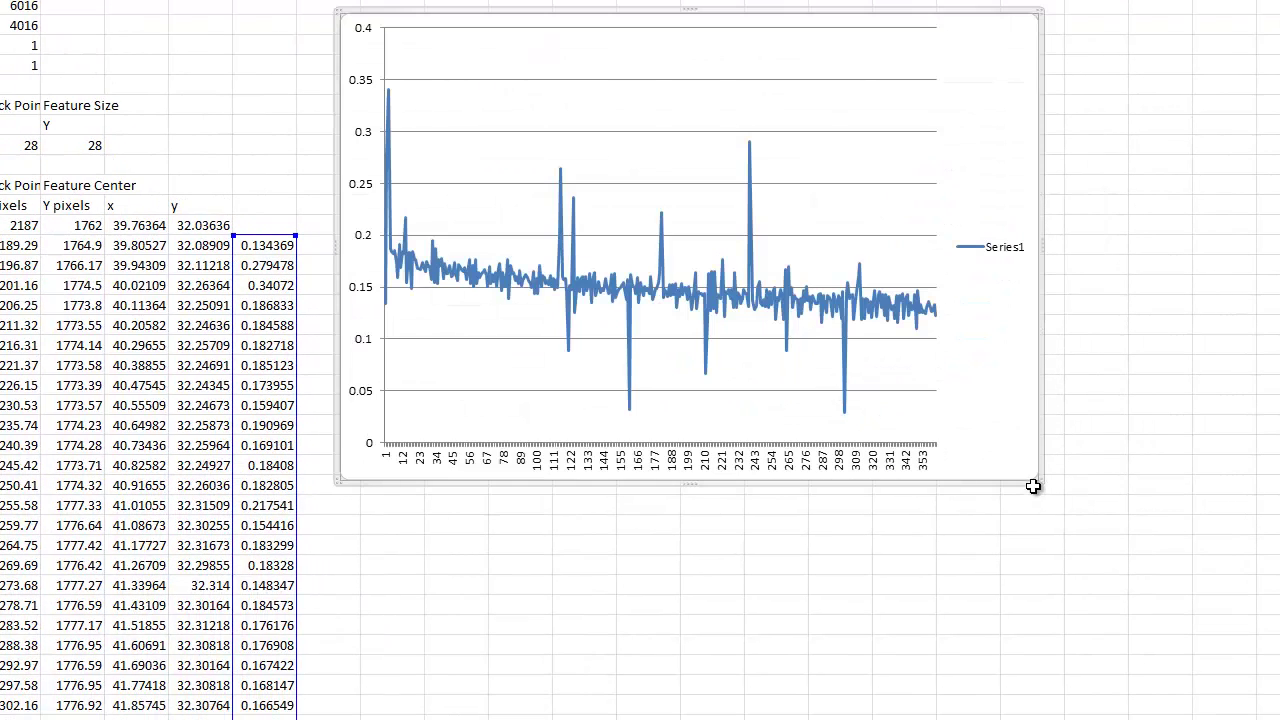
left_click_drag(1040, 482, 1110, 716)
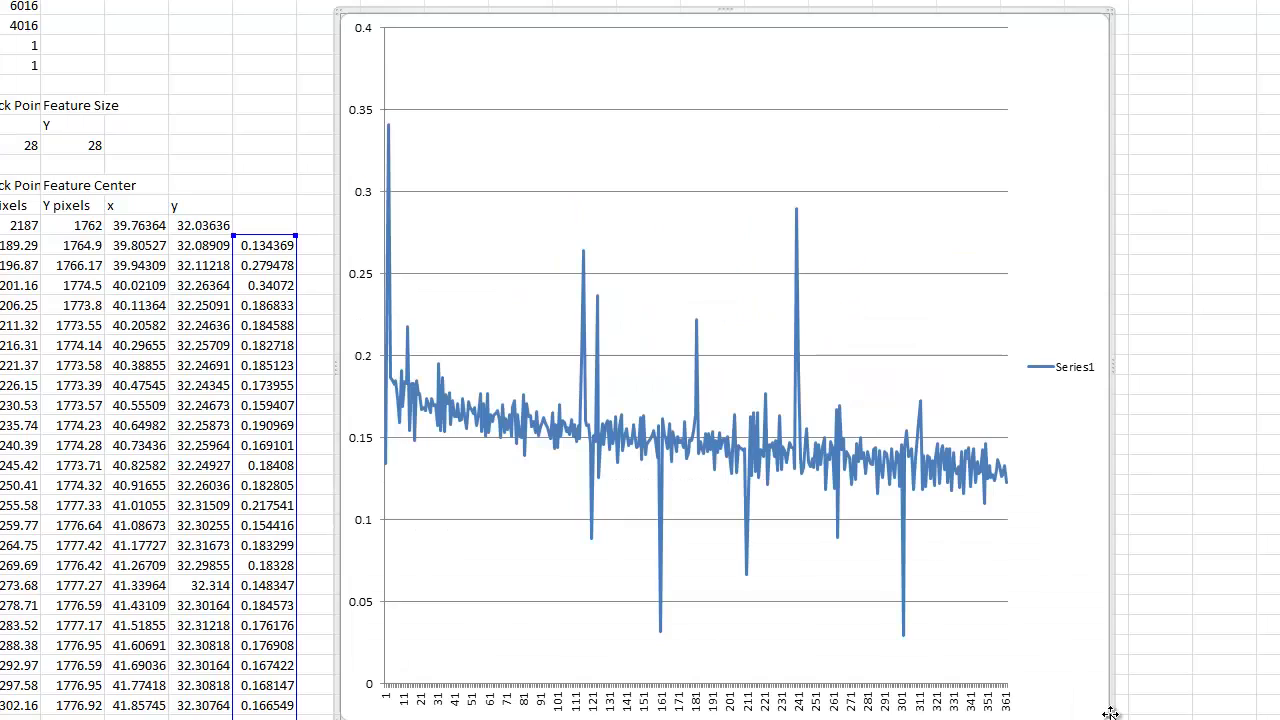